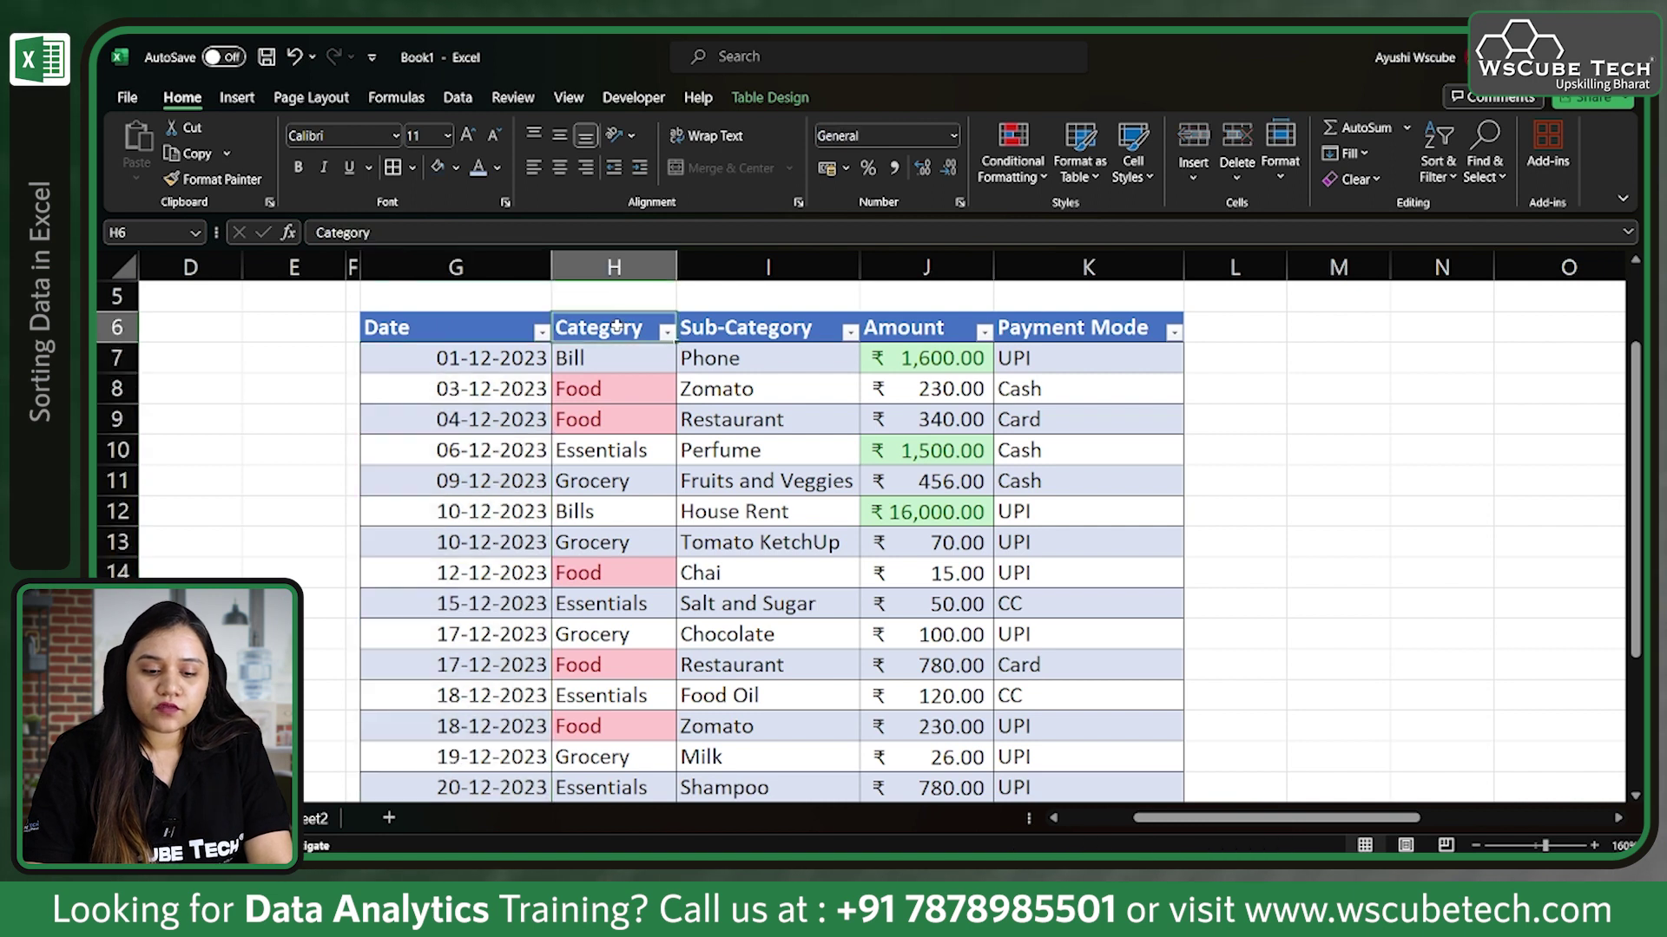
Sort the table by Category A to Z, then re-sort it Z to A so Grocery rows lead.
click(666, 332)
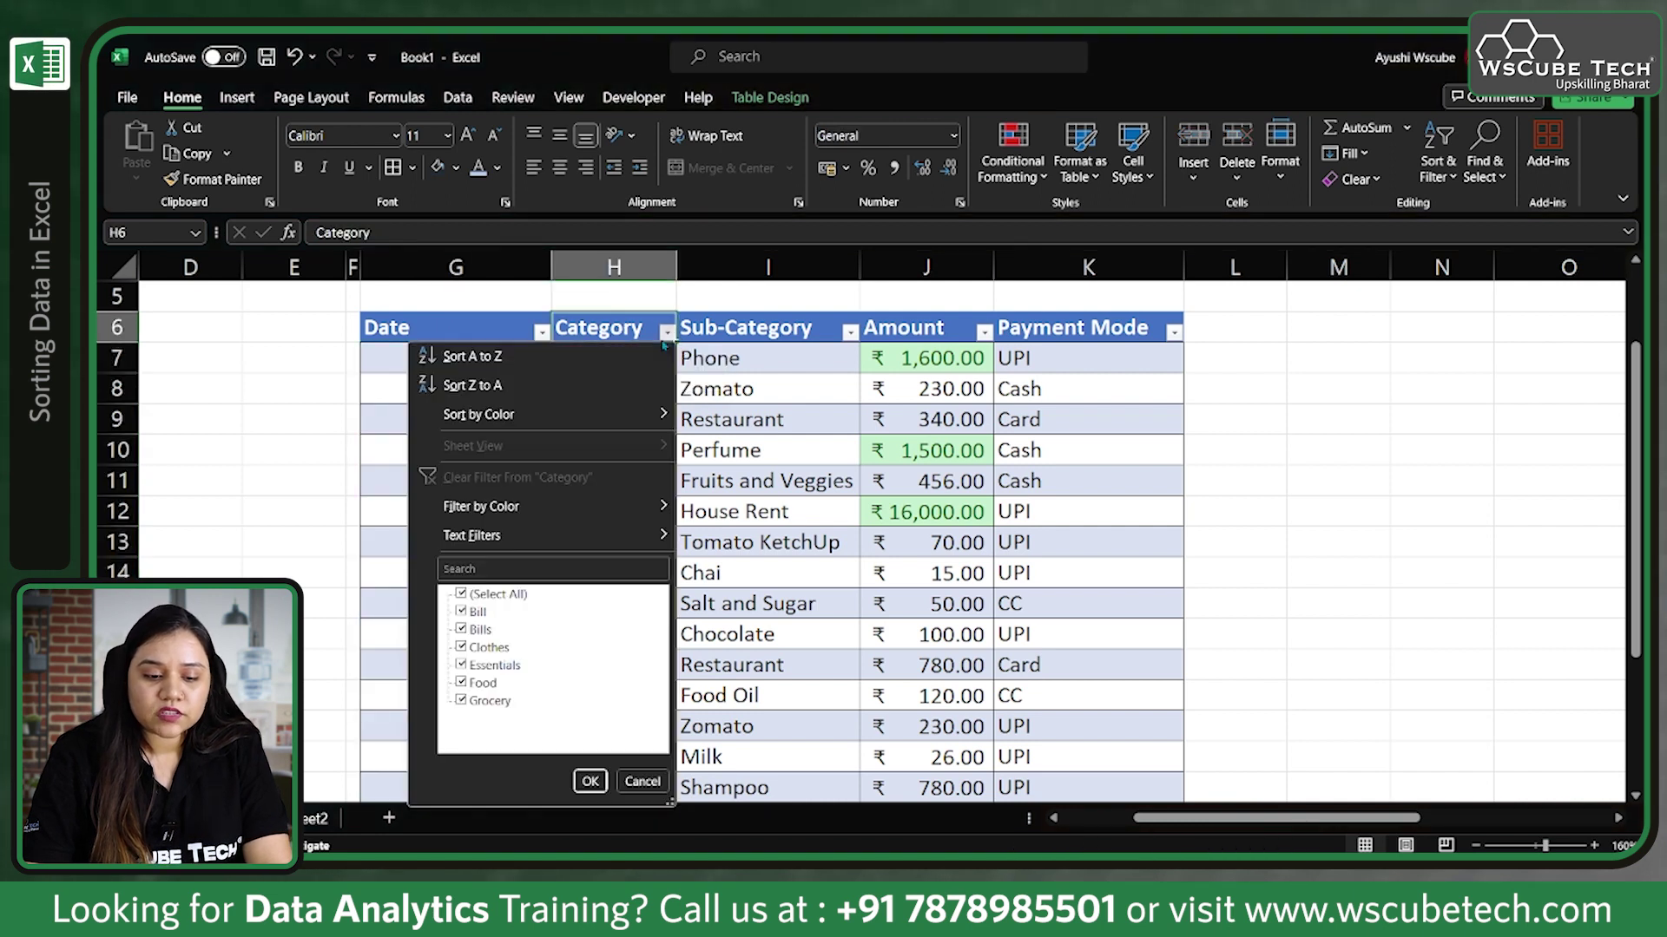
click(550, 369)
scroll(617, 547, down, 1)
scroll(617, 547, up, 2)
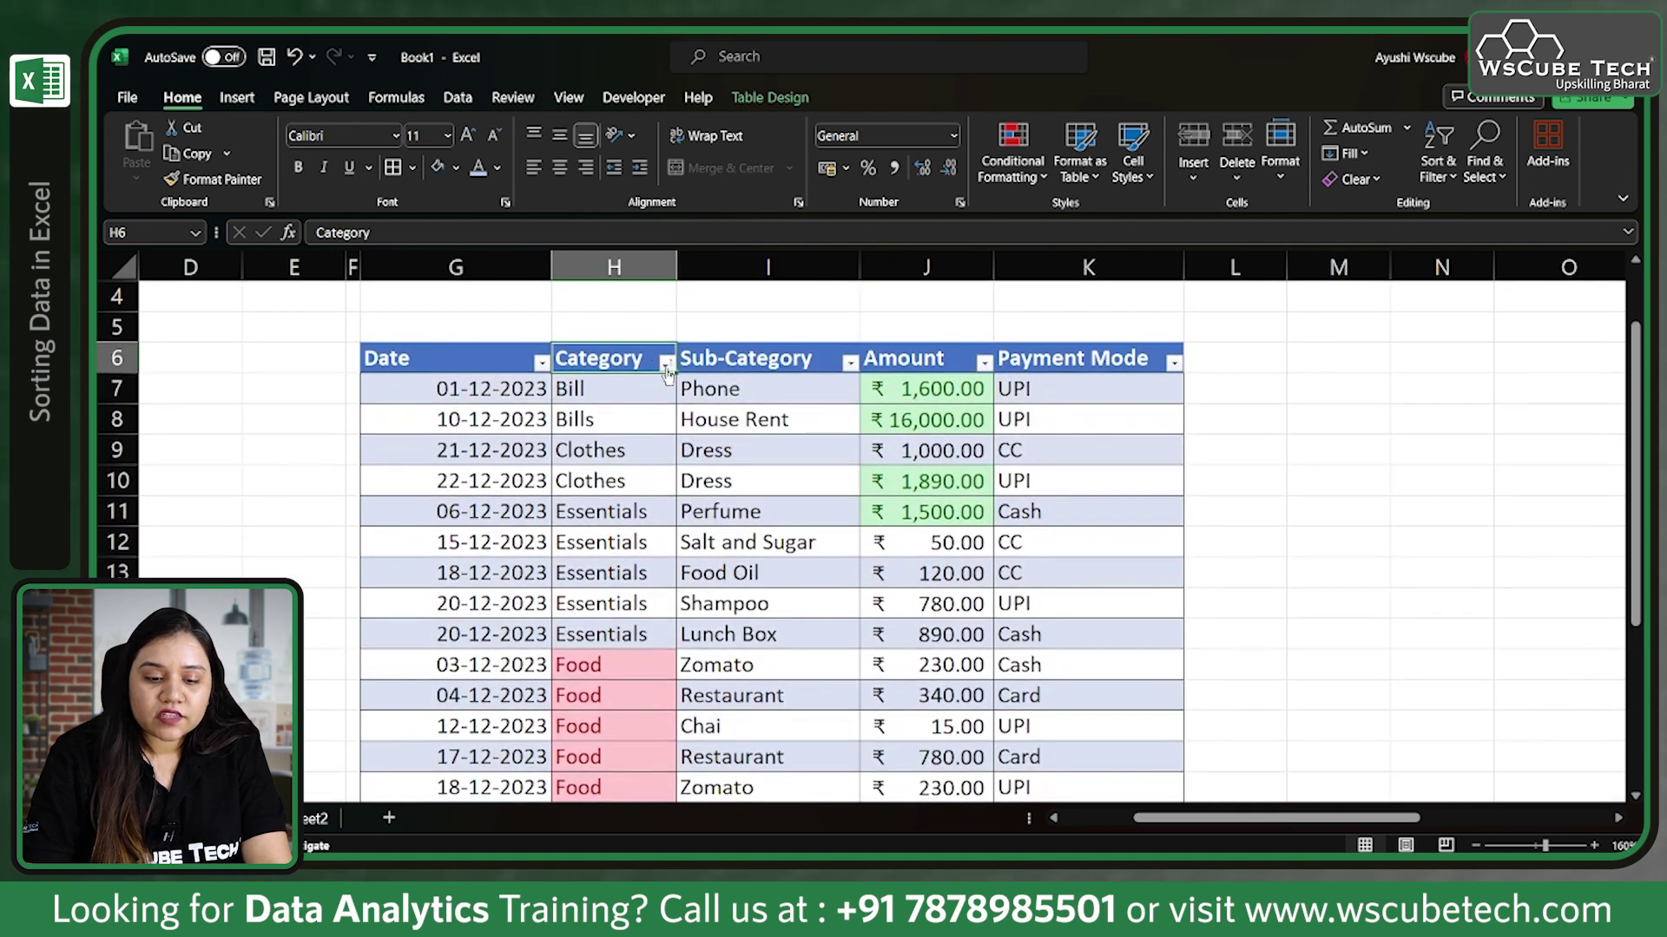
click(666, 363)
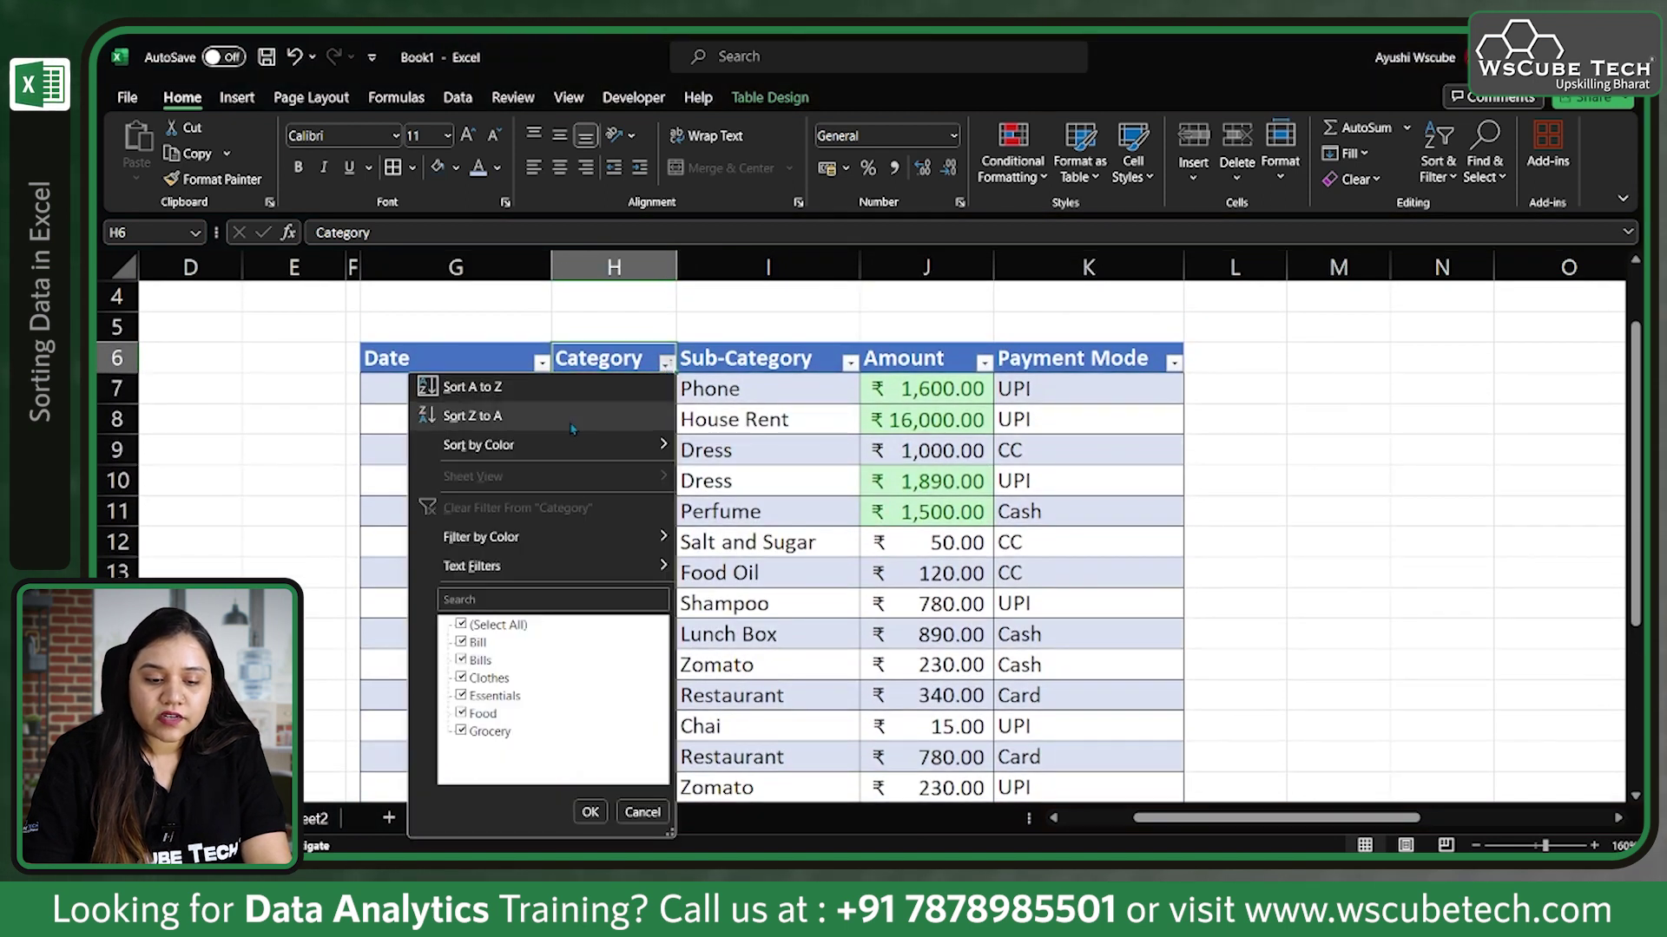
click(572, 417)
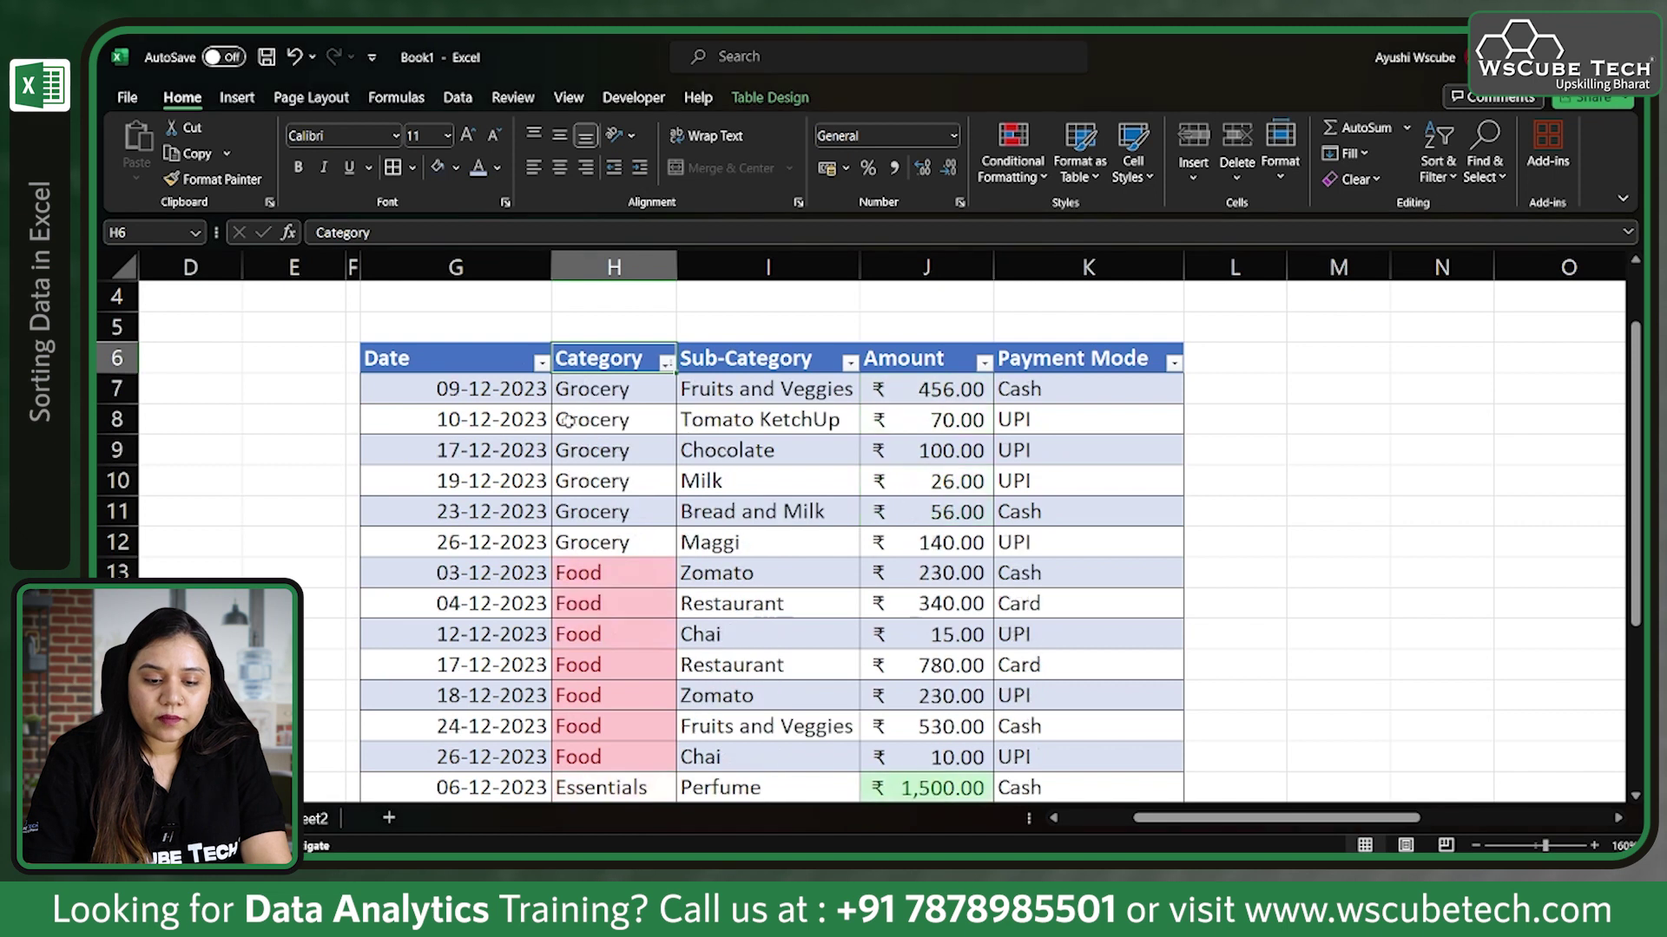
Sort the Category column by the pink cell colour so the Food rows move to the top.
click(666, 364)
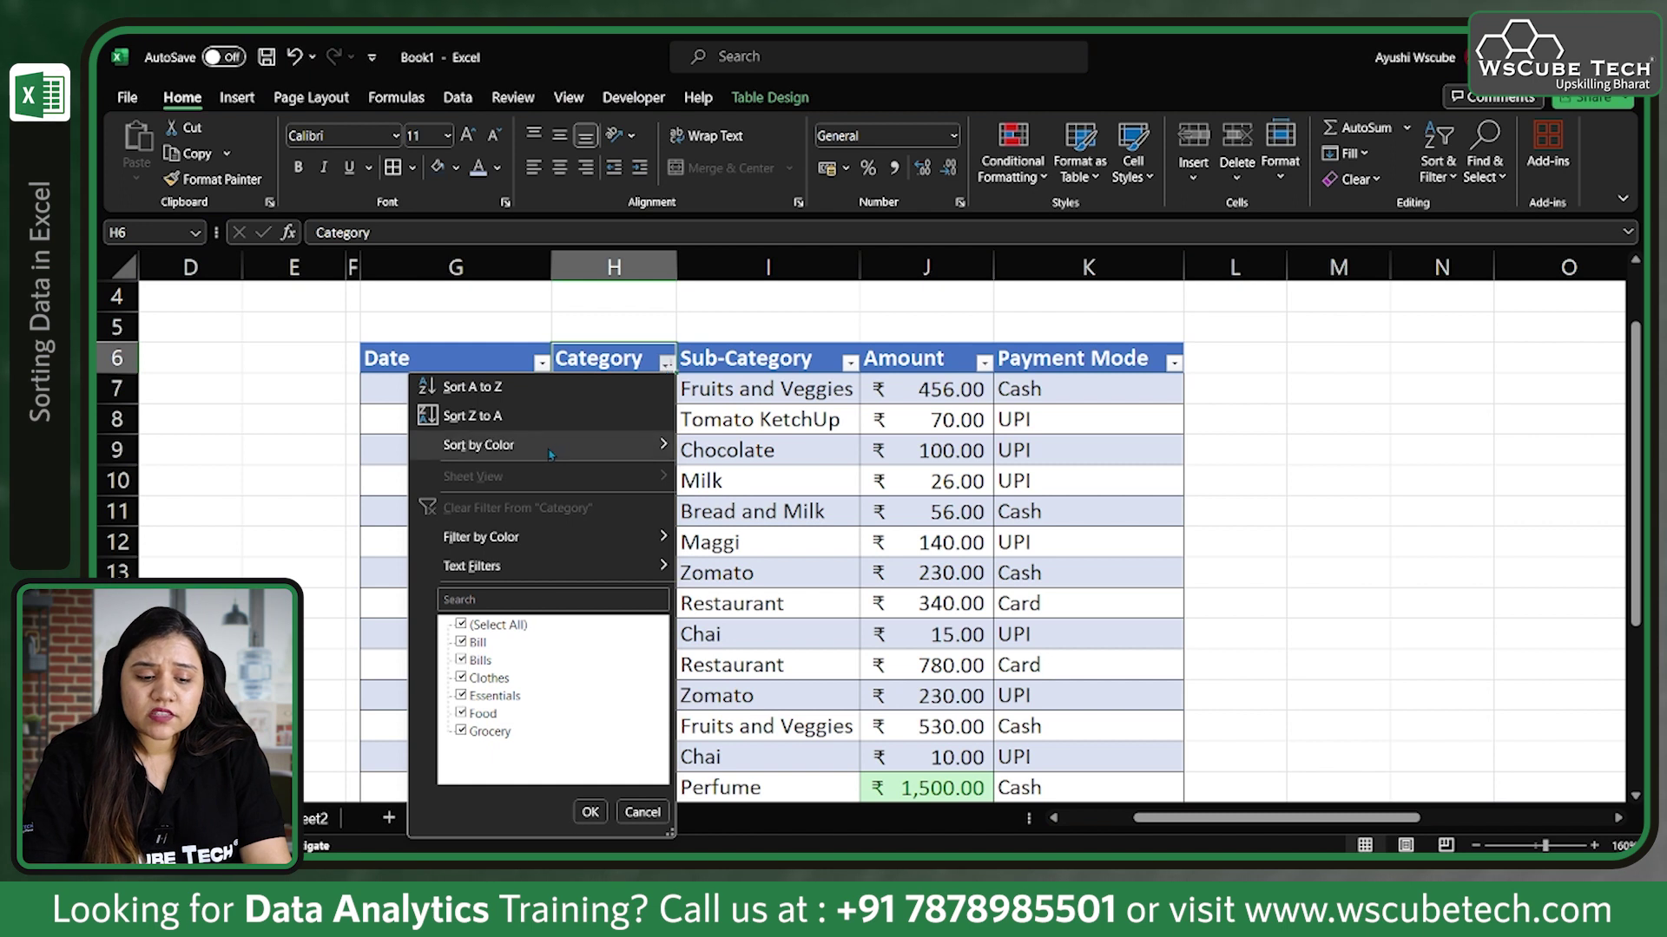
mouse_move(550, 453)
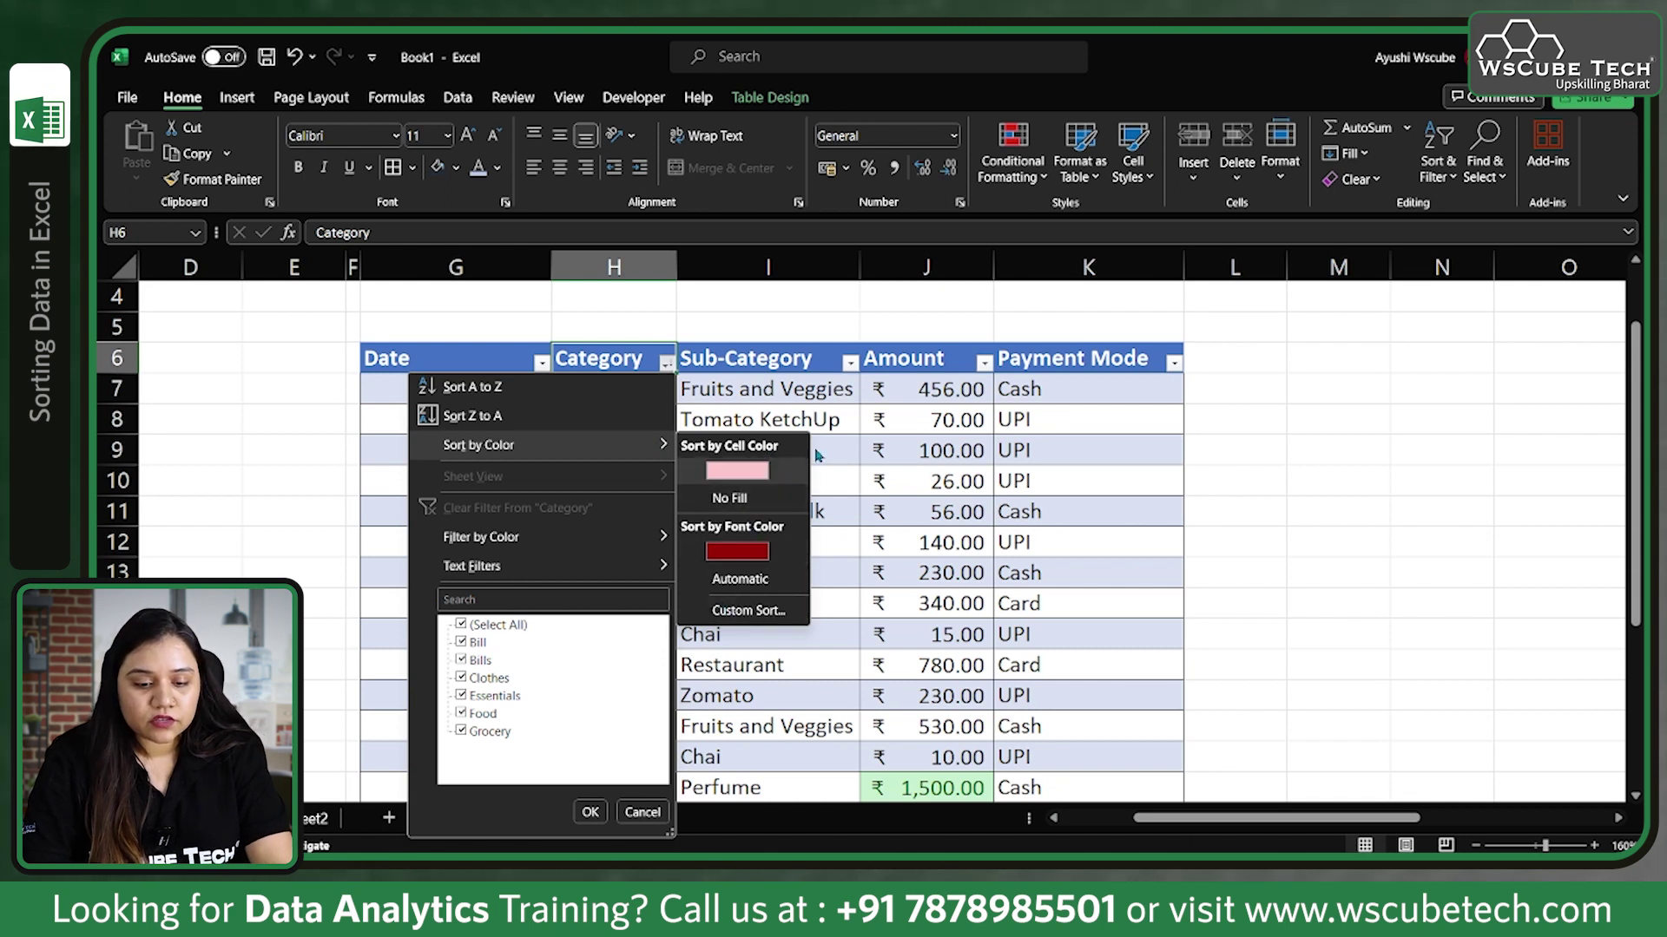
click(793, 469)
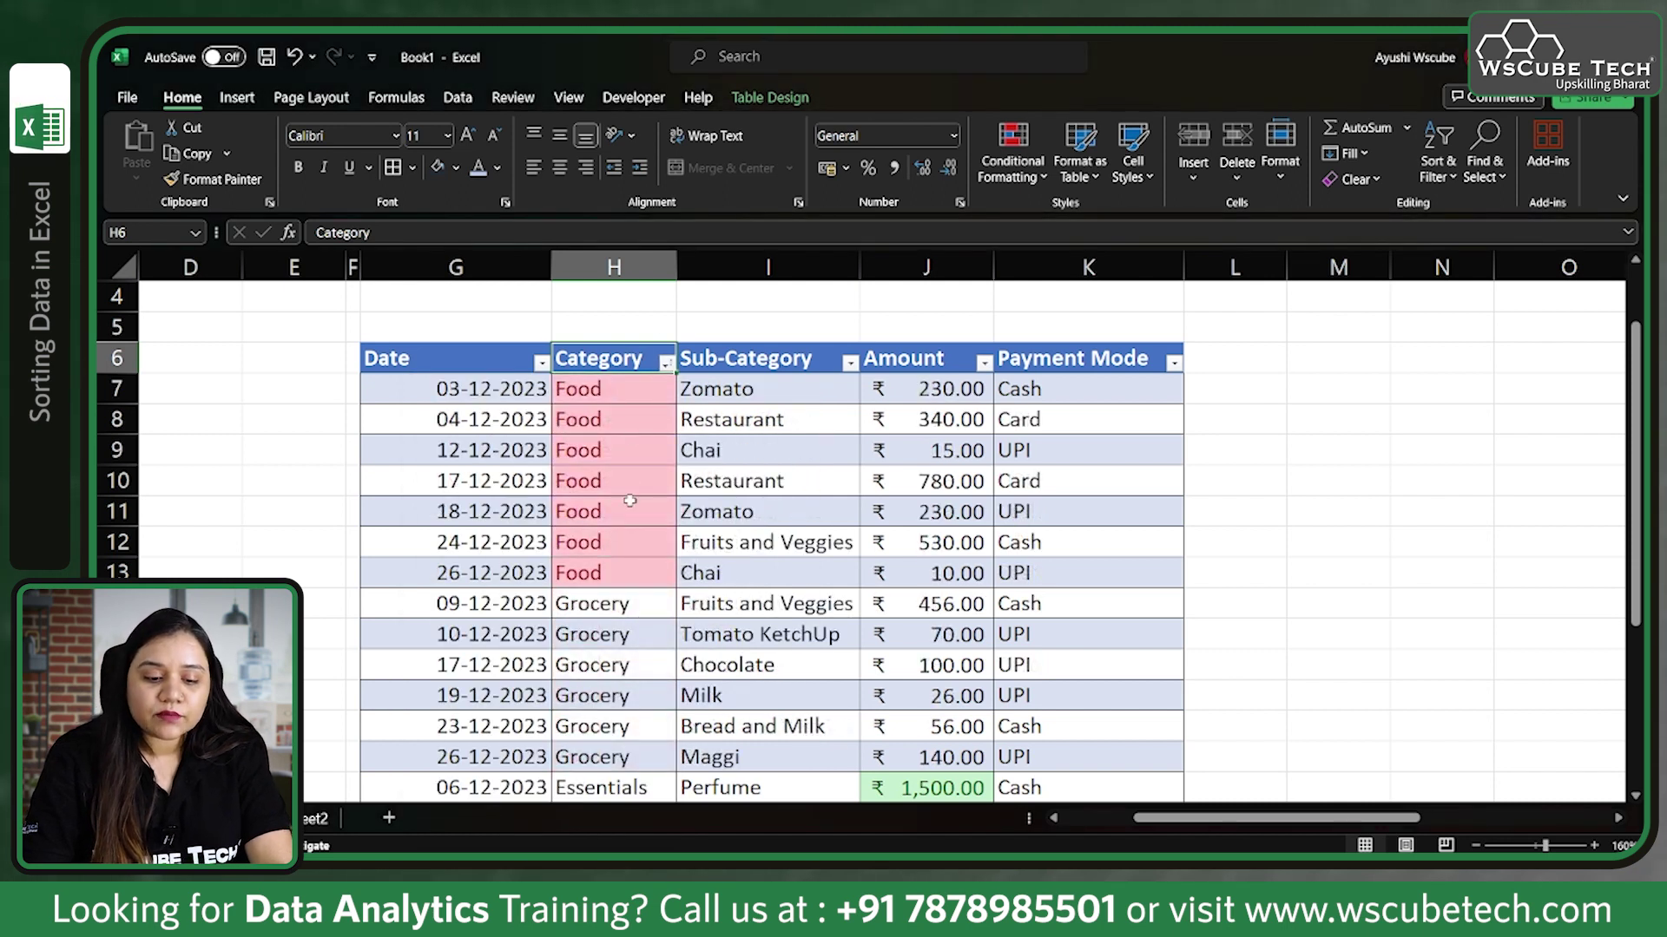
scroll(631, 501, down, 1)
scroll(634, 521, down, 3)
scroll(636, 540, down, 2)
scroll(636, 540, up, 5)
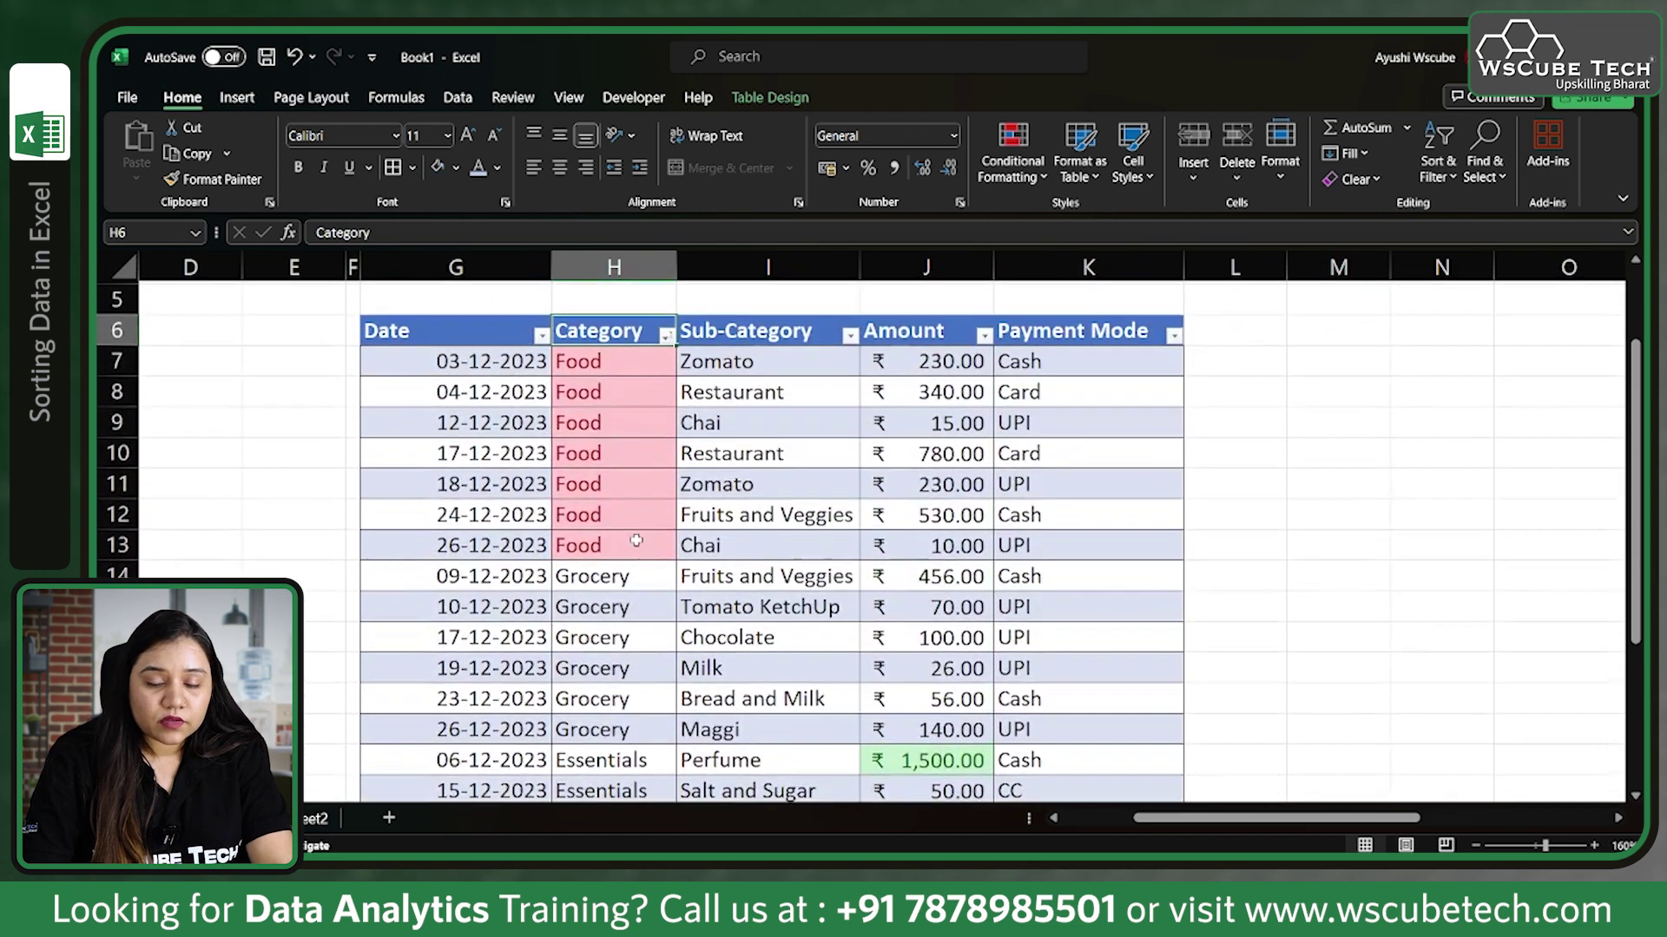
scroll(637, 540, down, 4)
scroll(609, 699, up, 1)
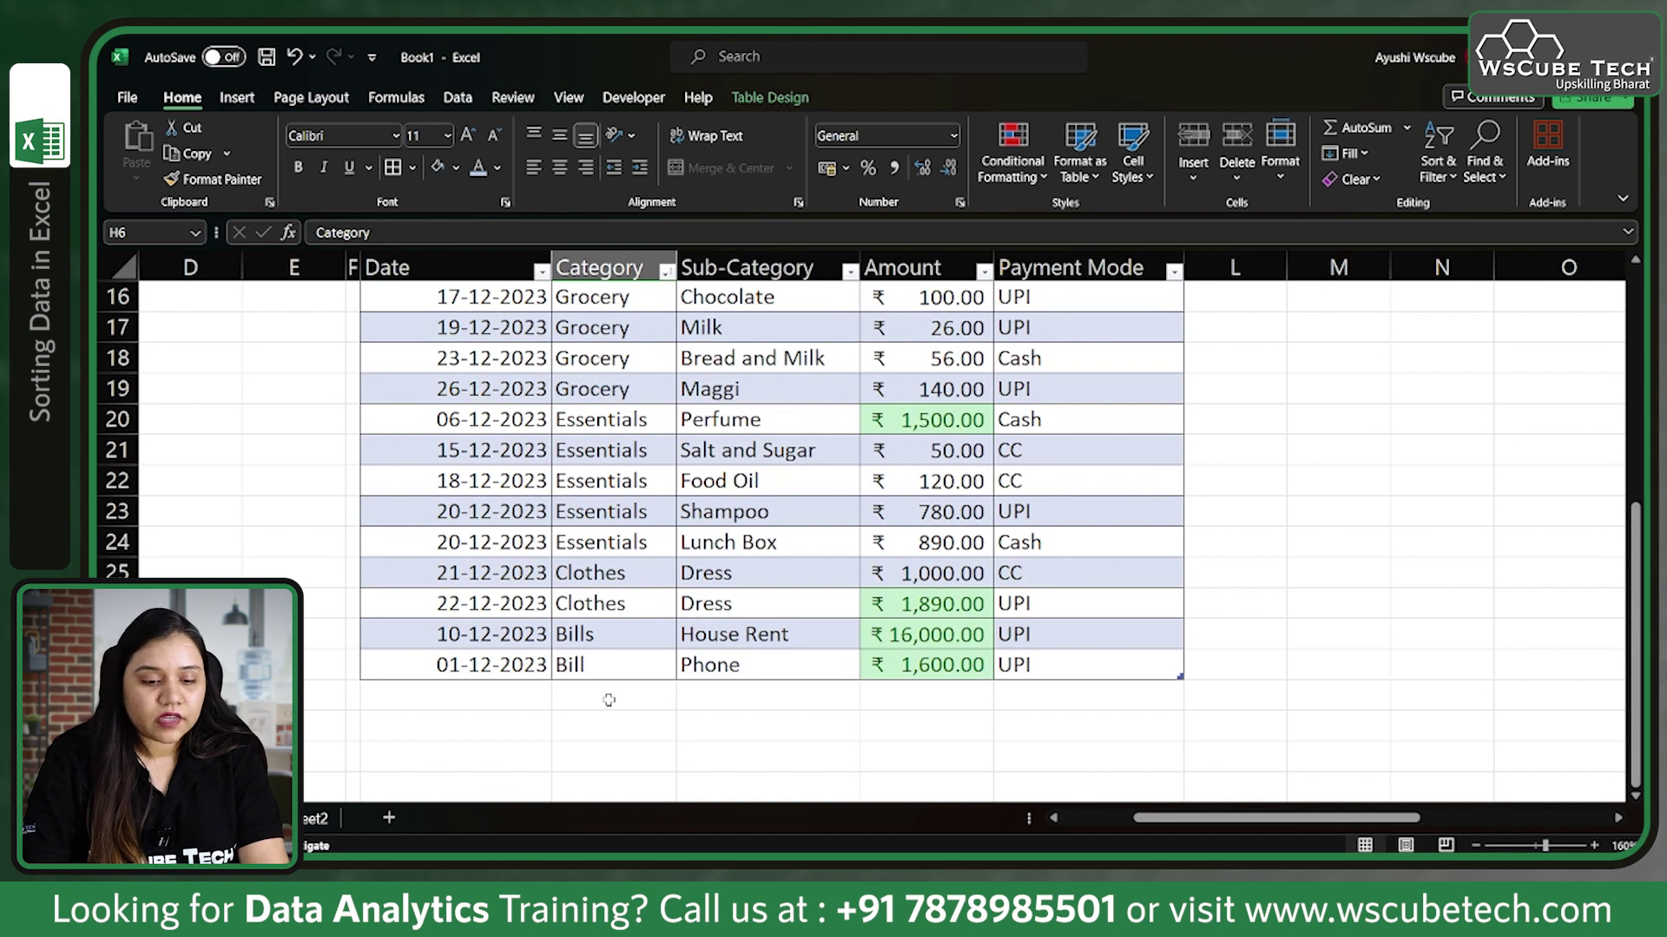
click(592, 640)
scroll(614, 419, up, 5)
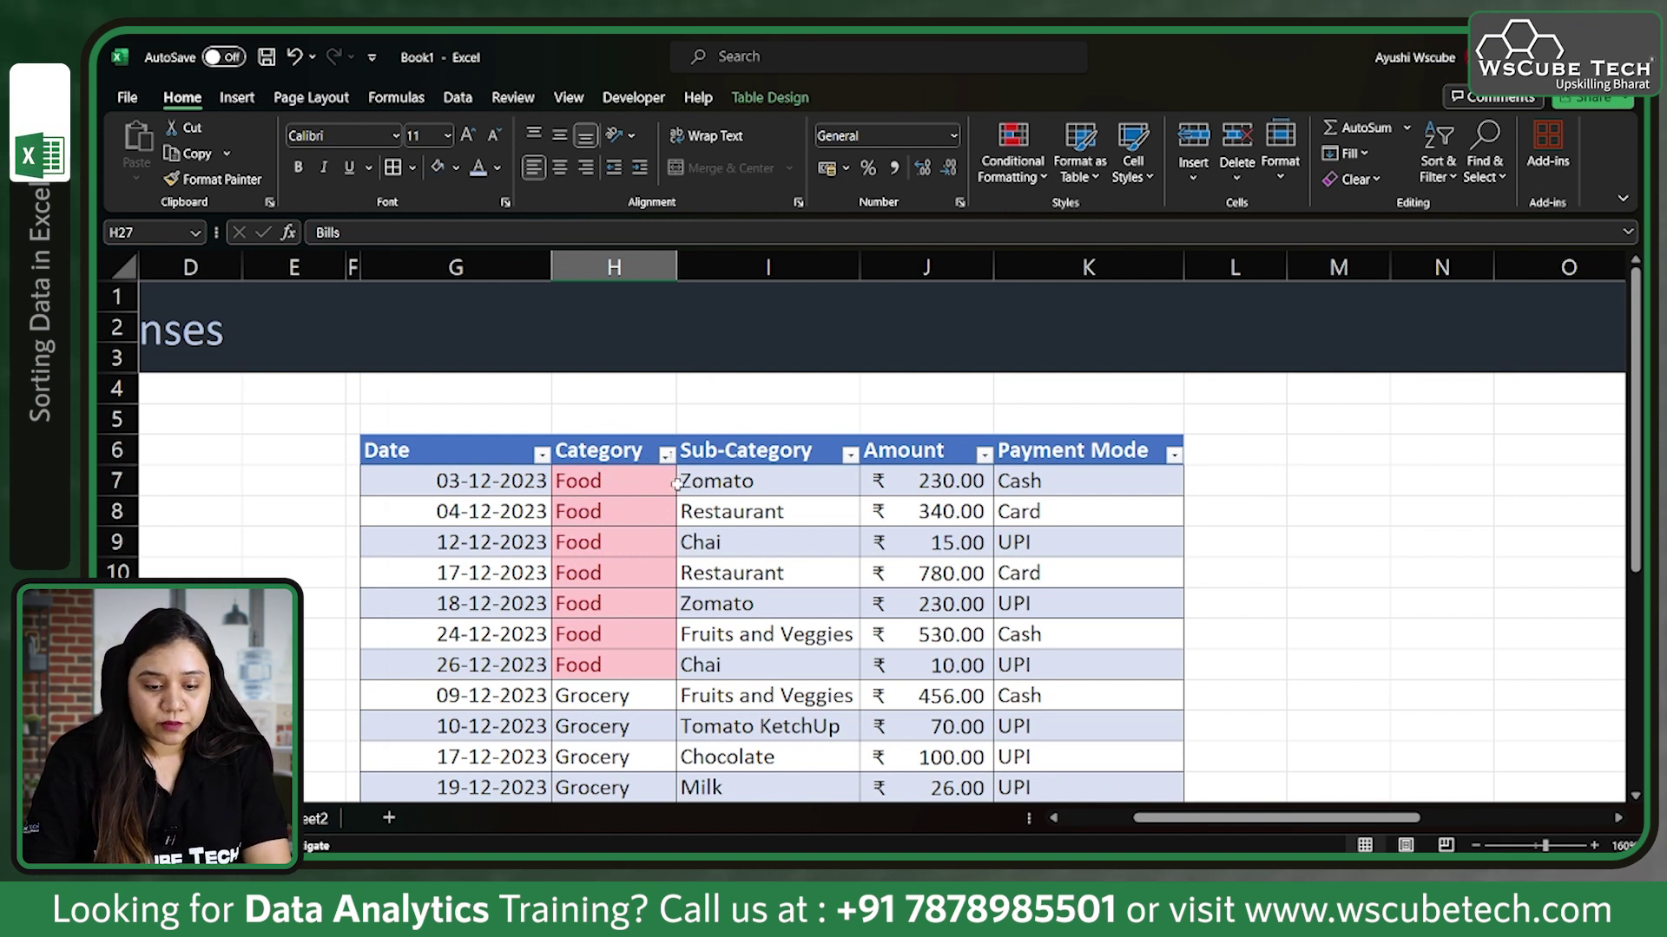
click(666, 455)
Add a custom sort level: Then by Amount, Cell Values, Smallest to Largest.
mouse_move(643, 459)
click(717, 624)
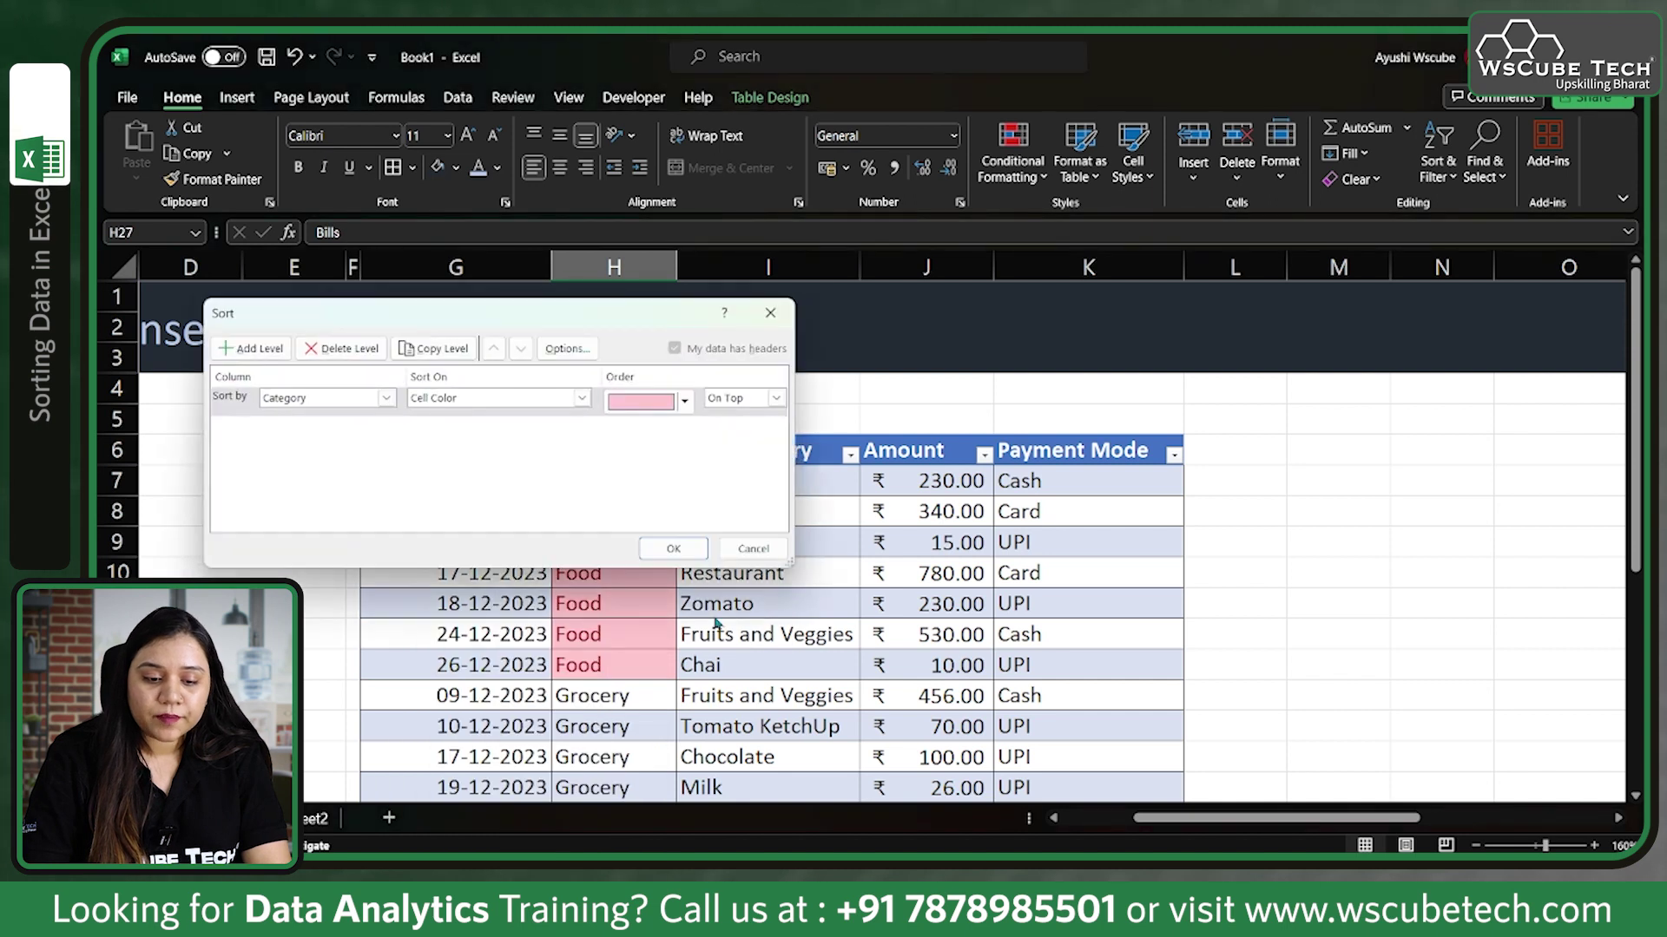
click(271, 359)
click(387, 428)
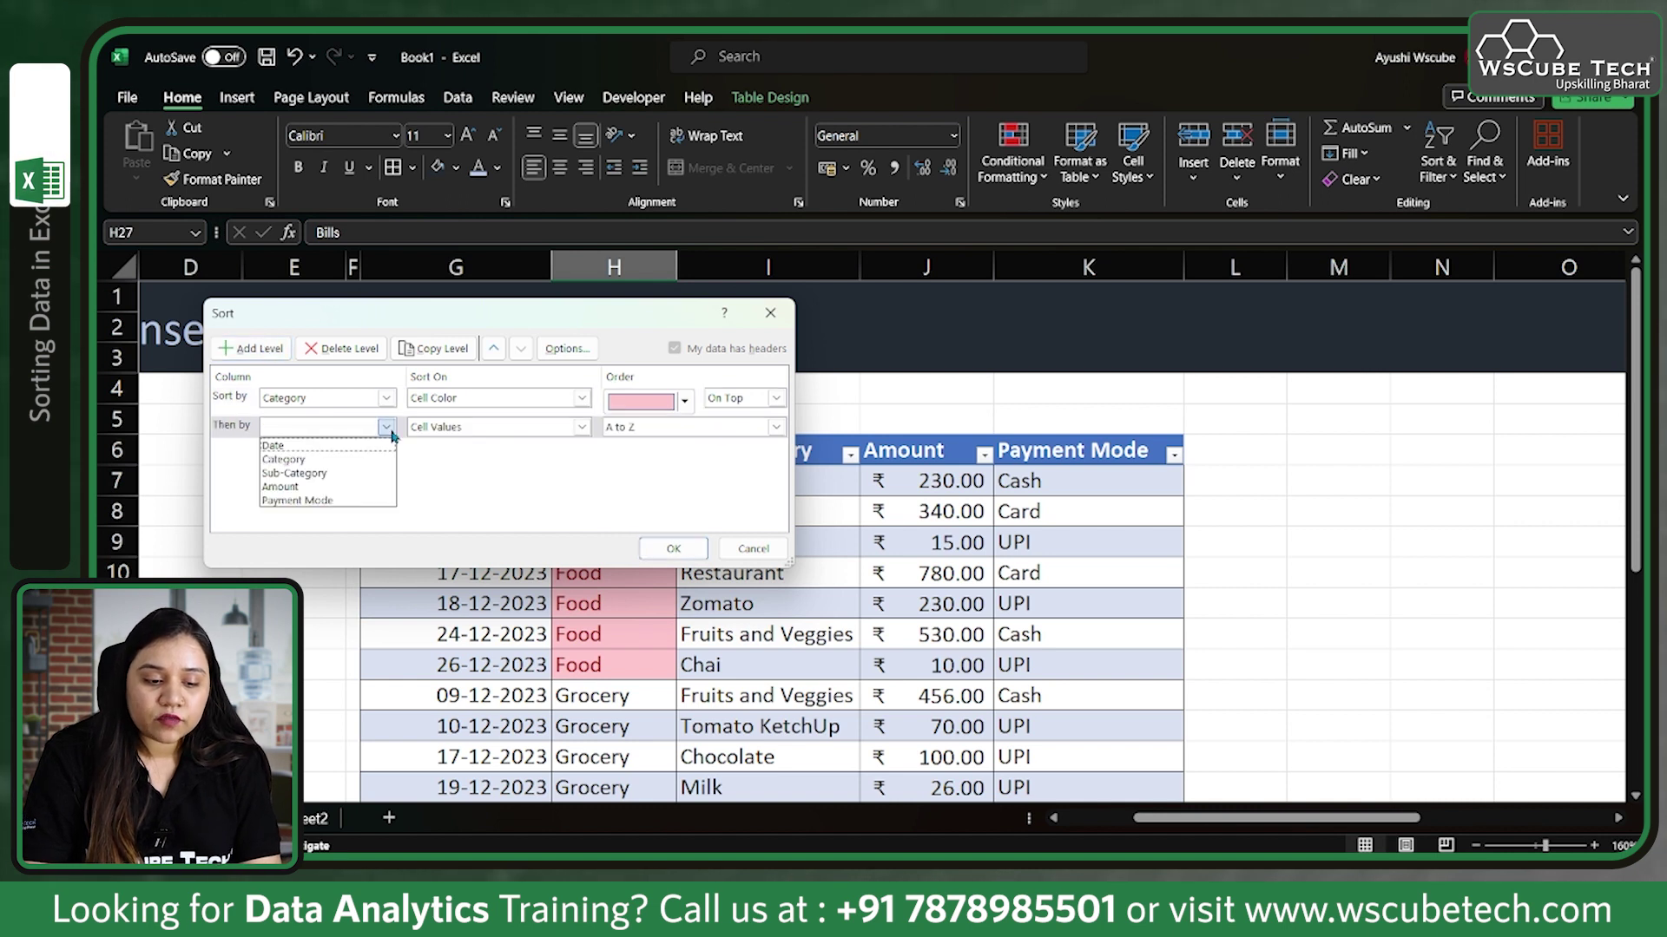
click(359, 492)
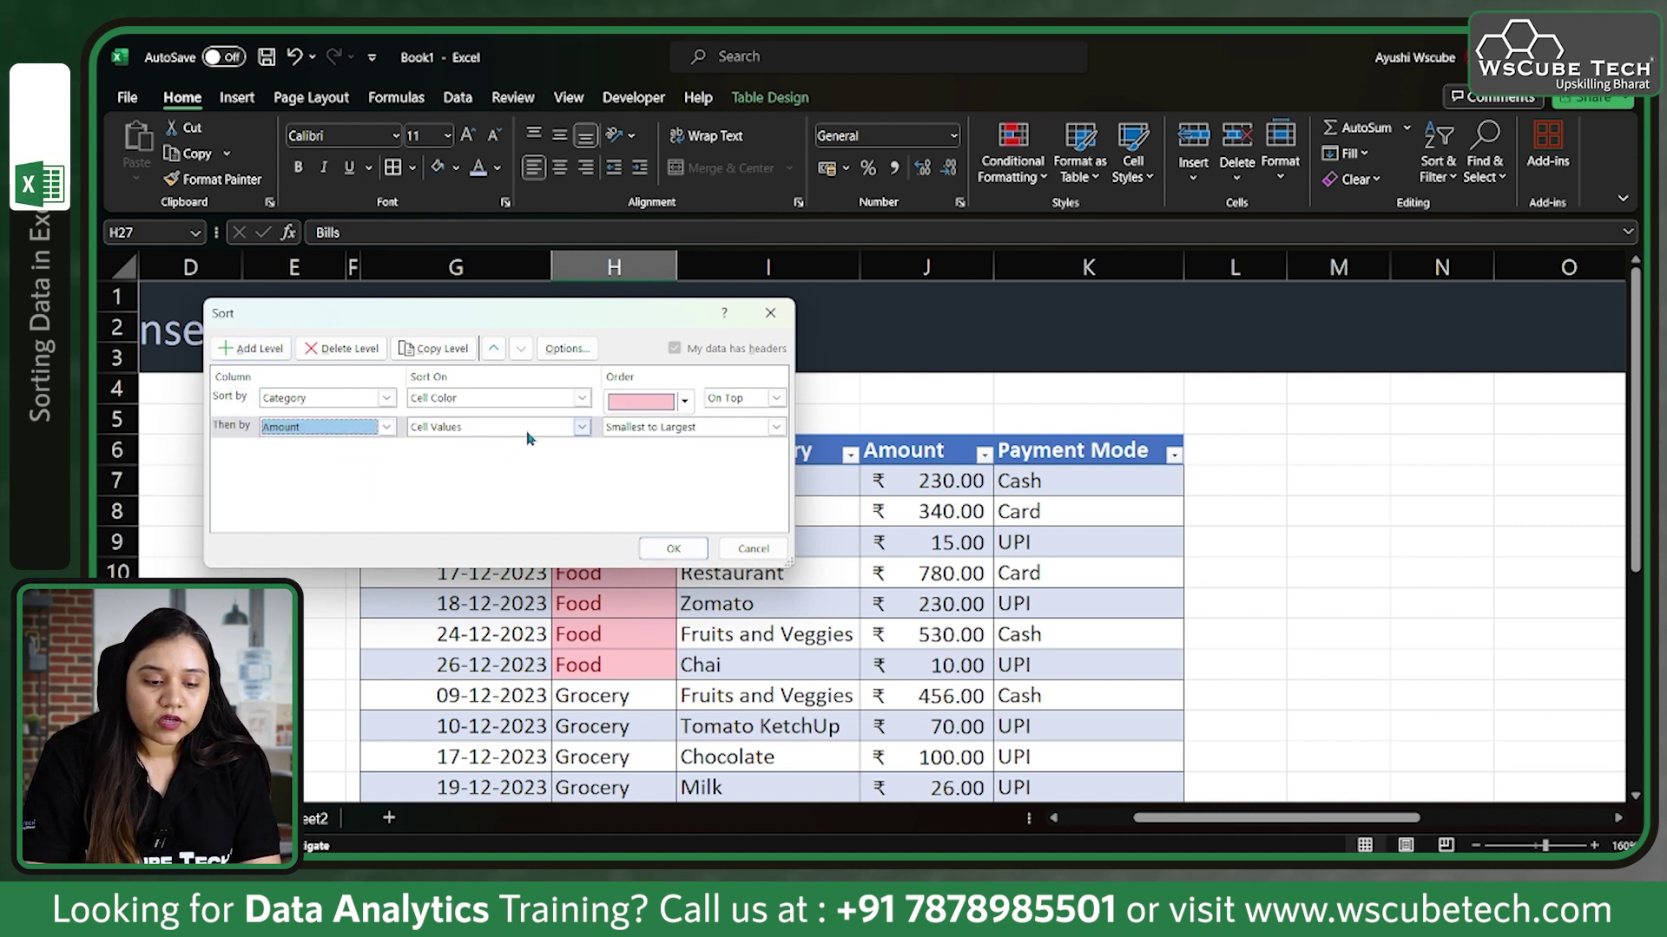
click(576, 429)
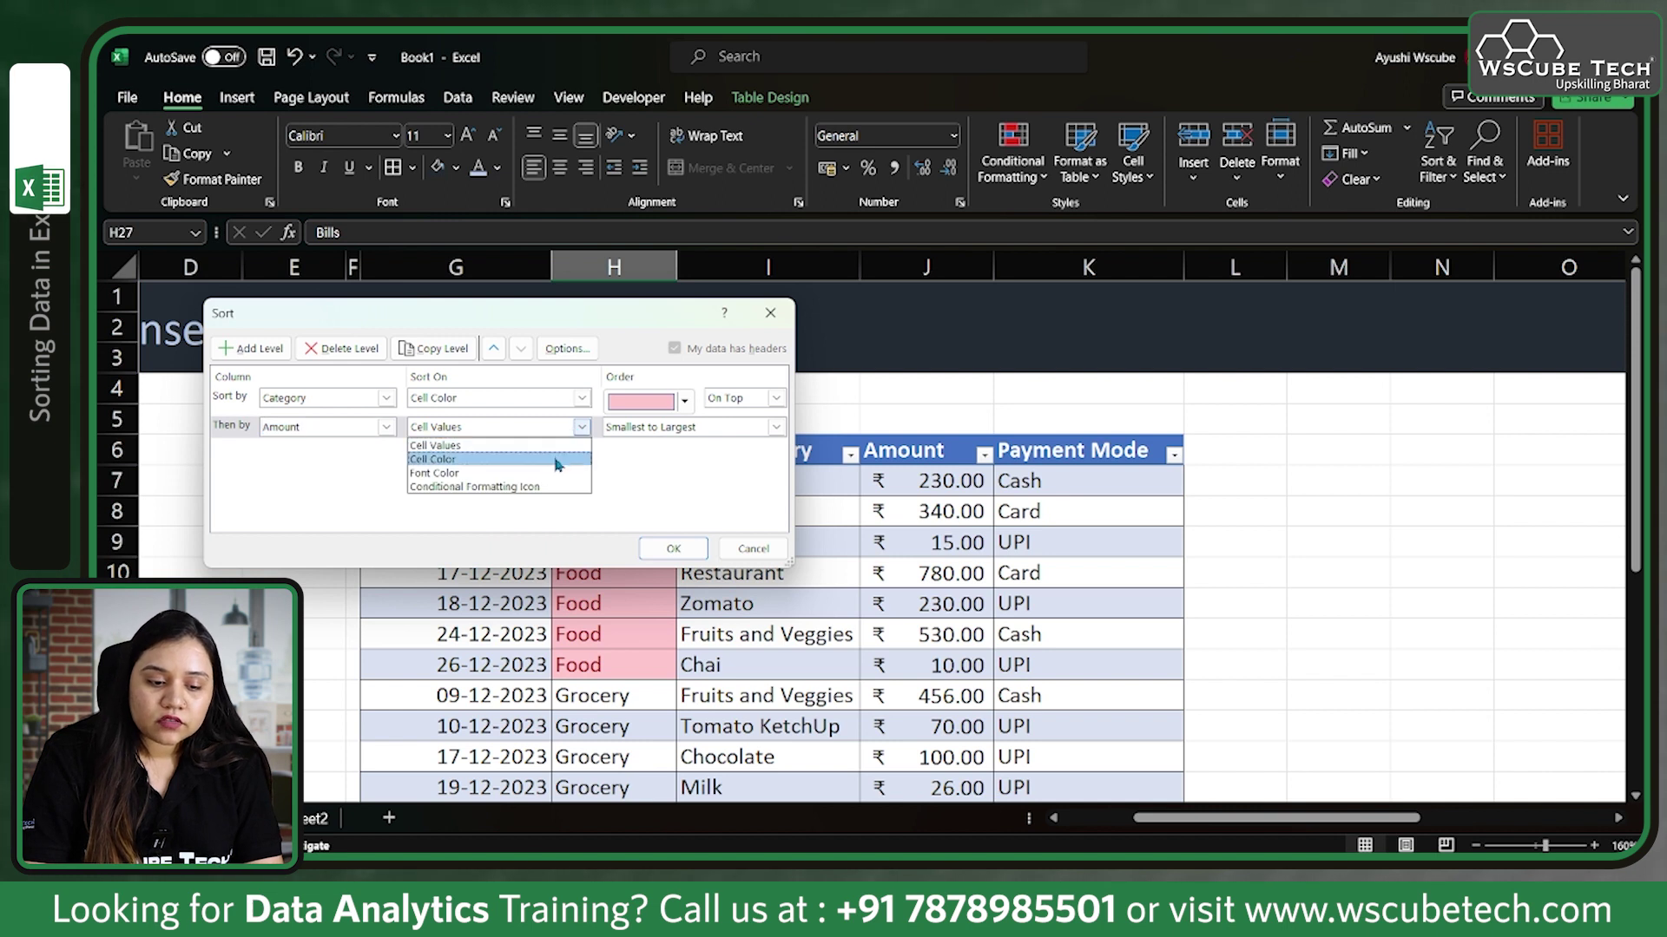
click(555, 445)
click(667, 431)
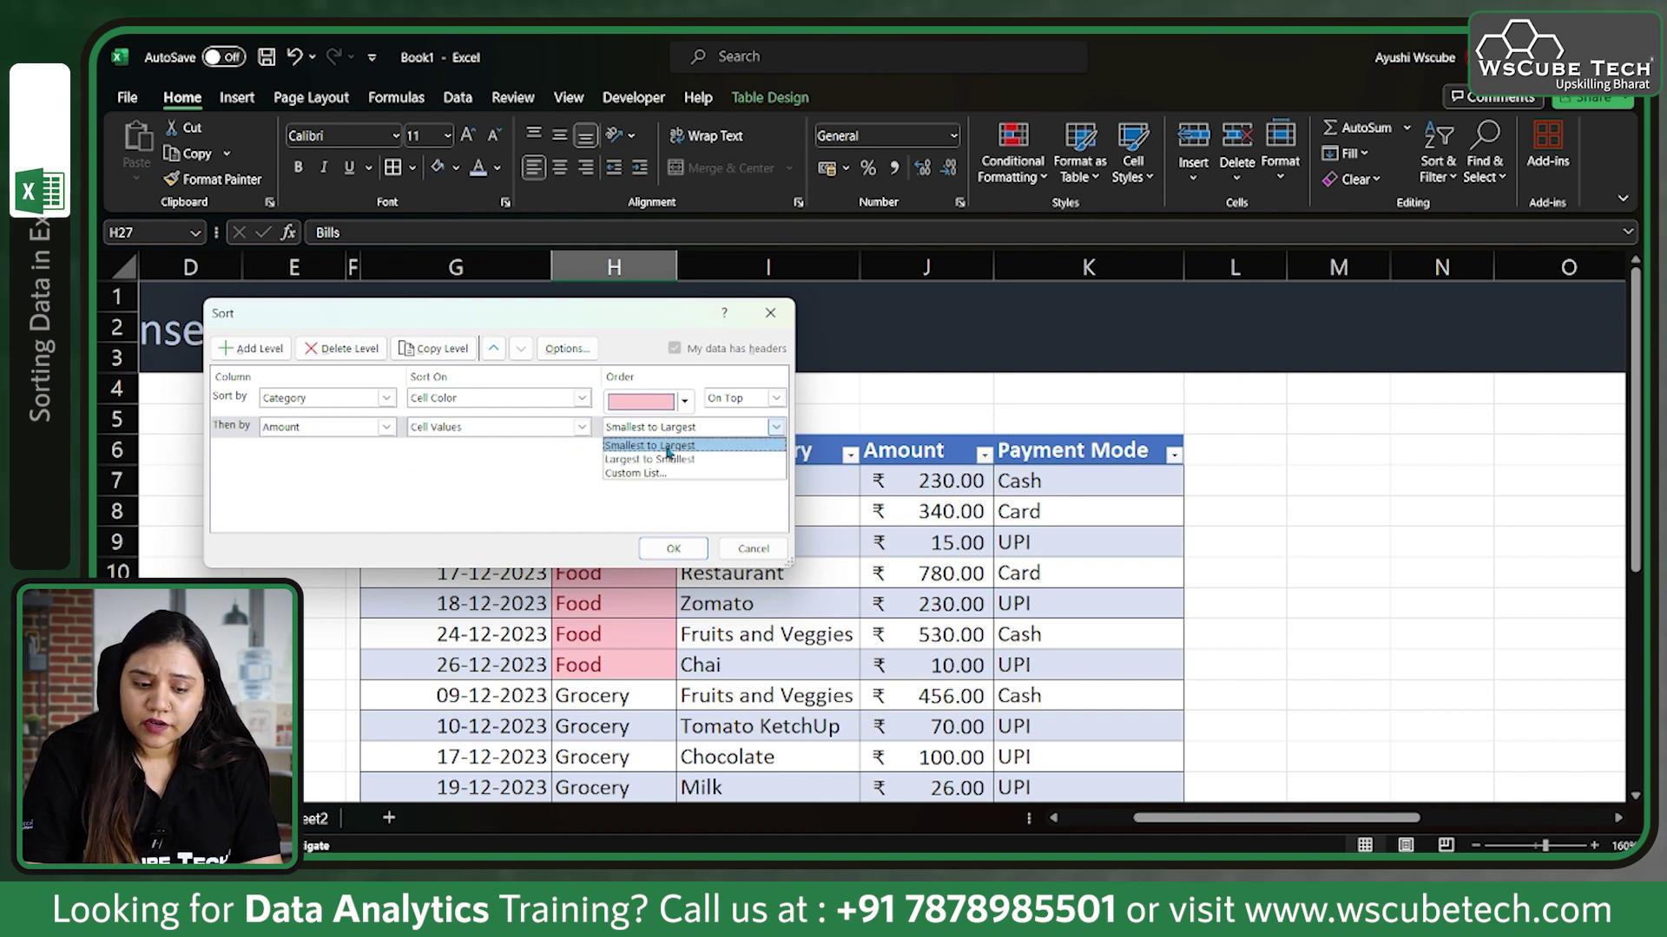
click(668, 450)
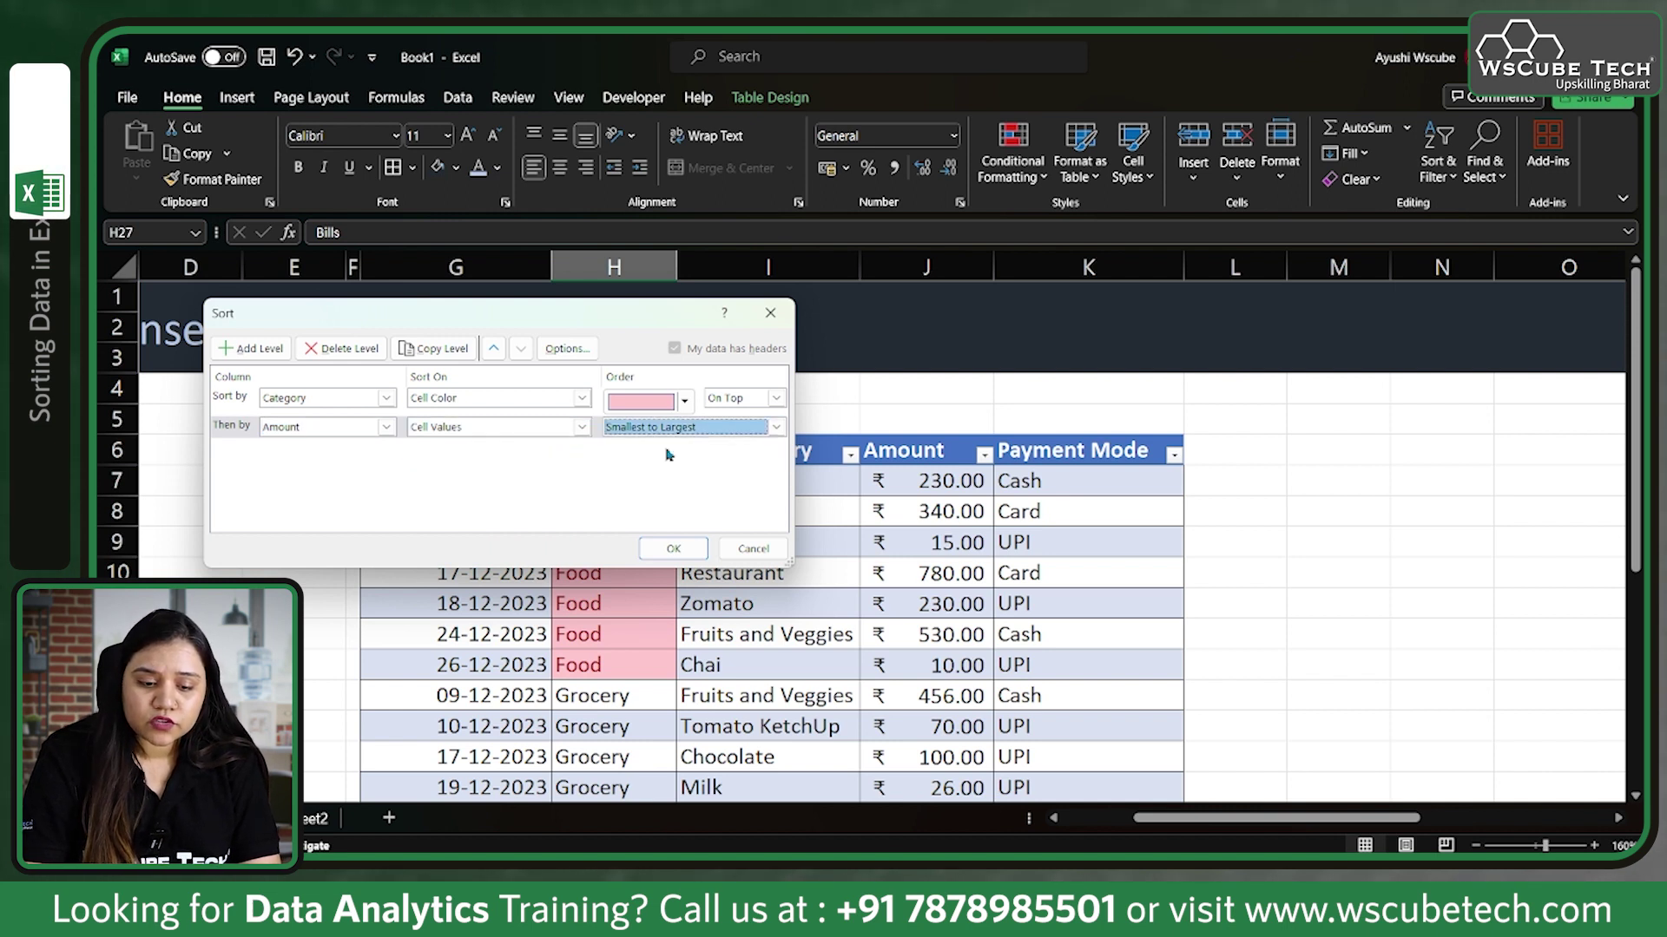
click(702, 545)
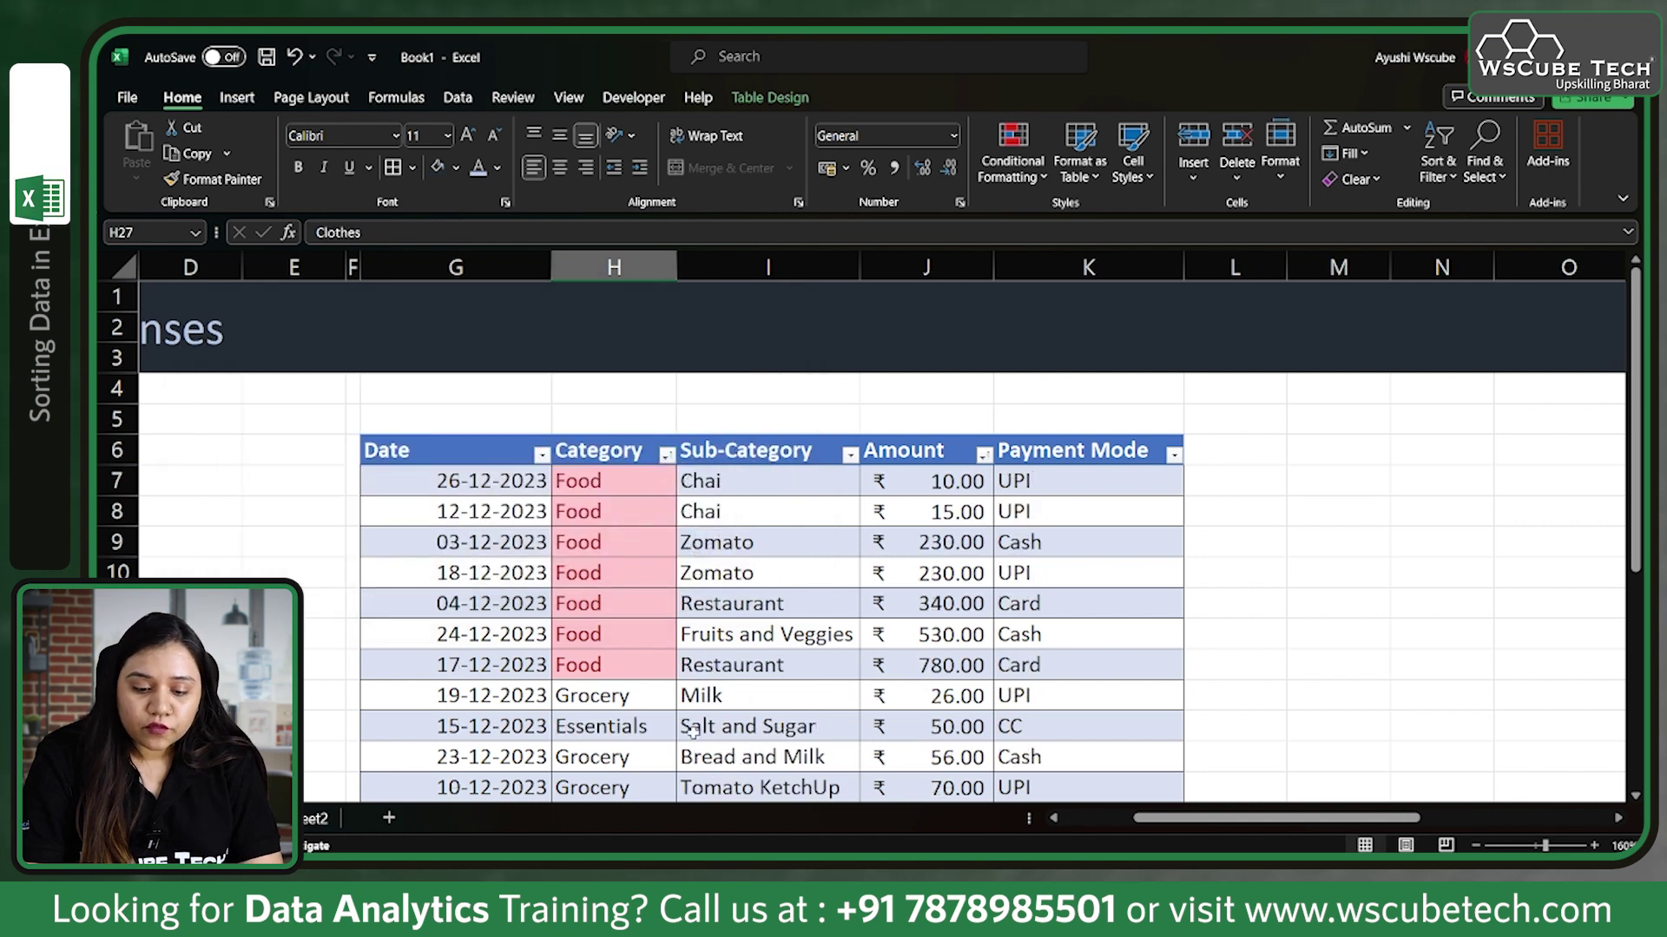
Select the Food amounts J7 to J13 to check their ascending order, then deselect.
drag(967, 484, 965, 677)
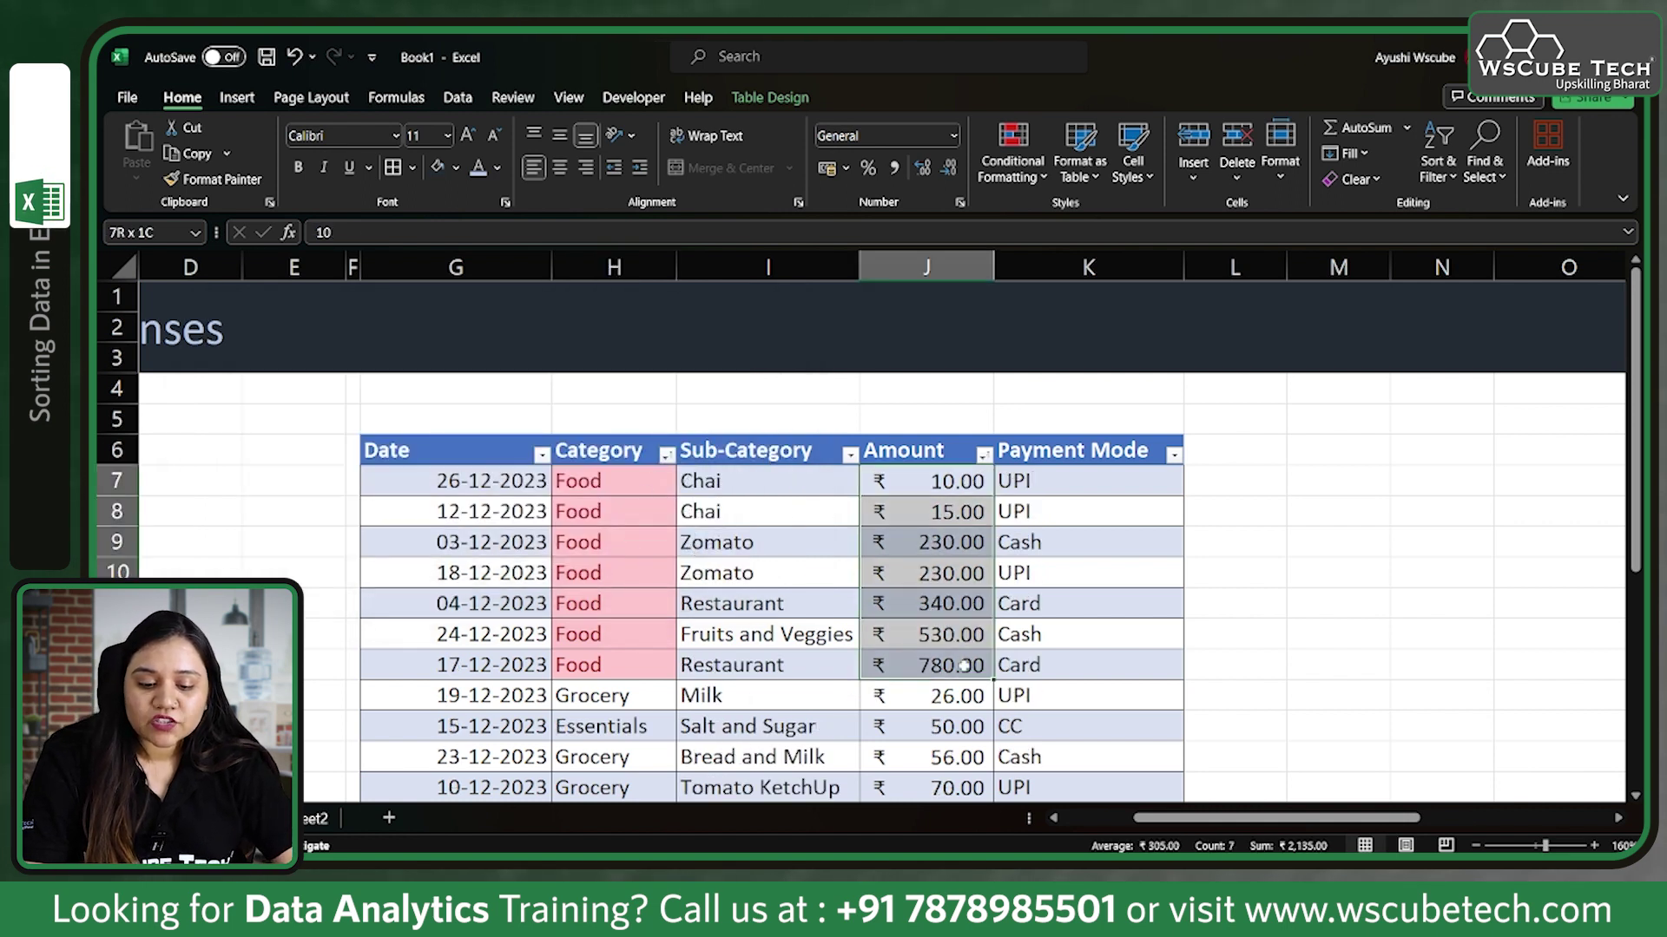
scroll(697, 558, down, 2)
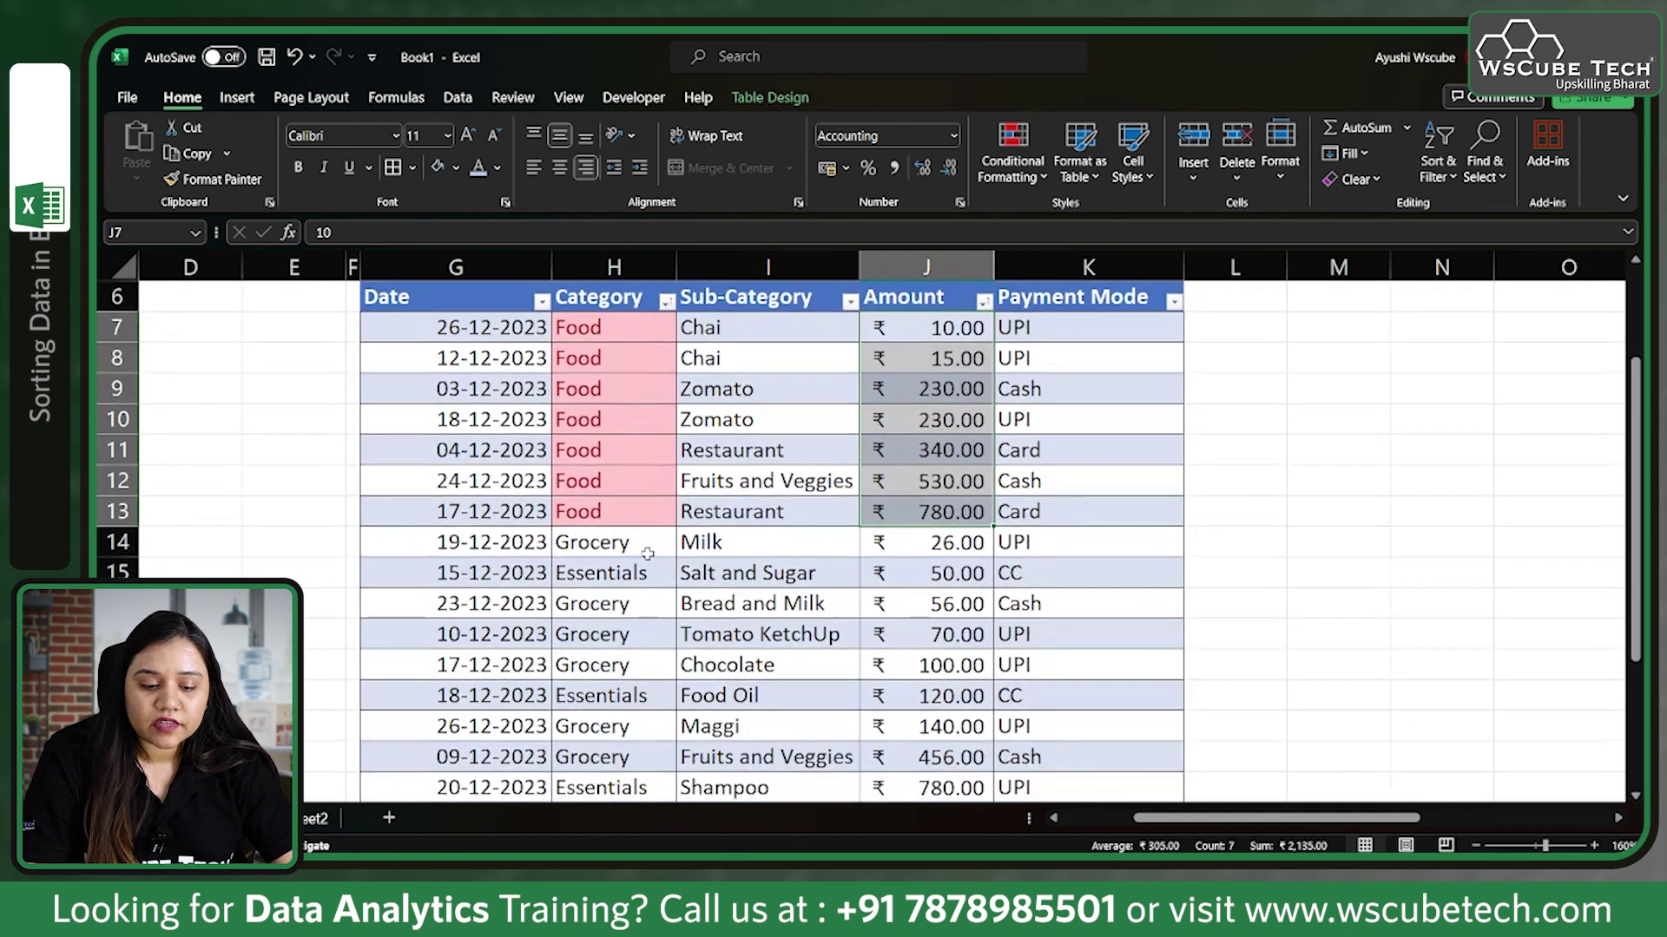
click(587, 722)
scroll(590, 720, down, 2)
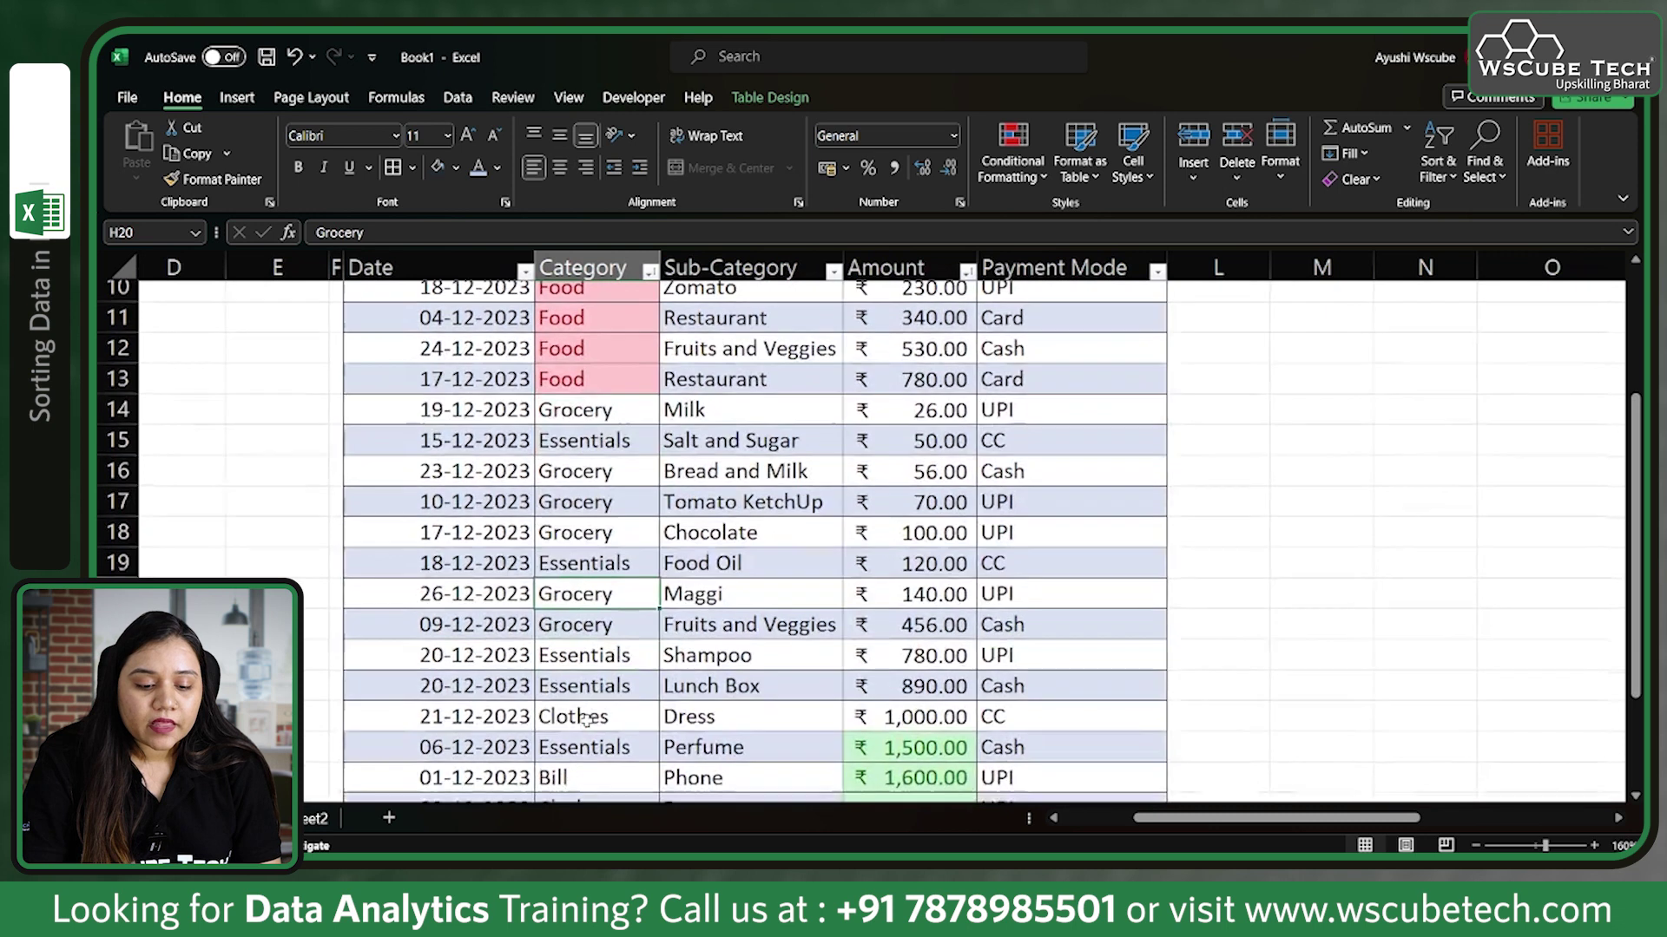
scroll(623, 566, up, 2)
key(alt+Down)
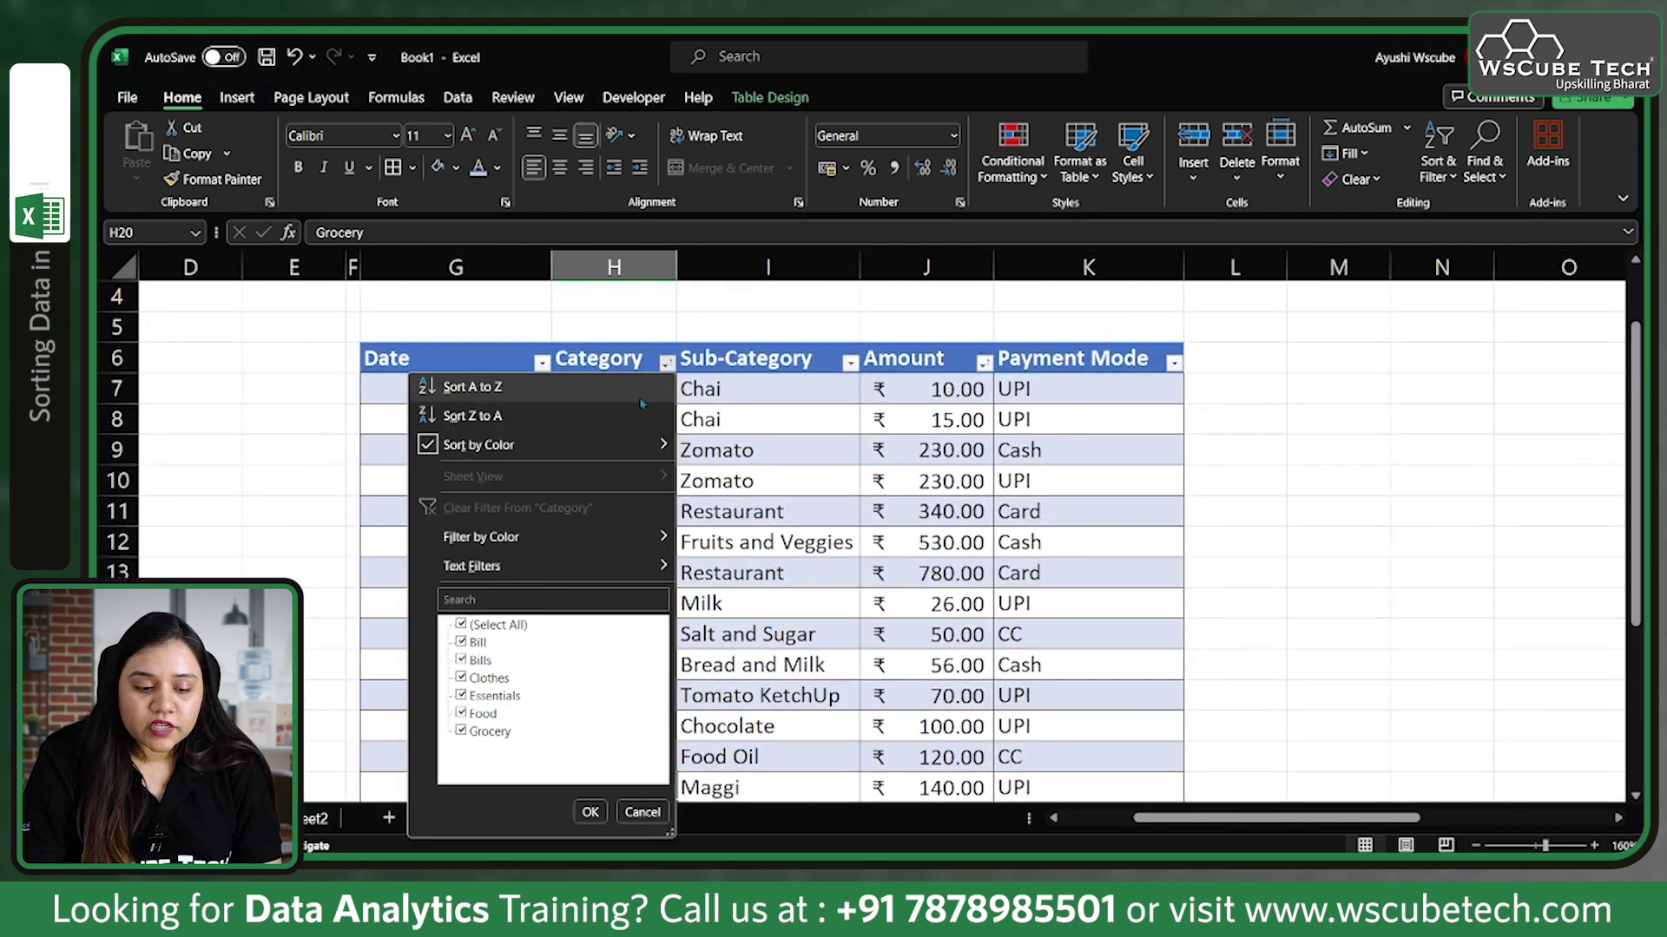
In Custom Sort, delete the existing cell-colour and Amount sort levels.
mouse_move(607, 445)
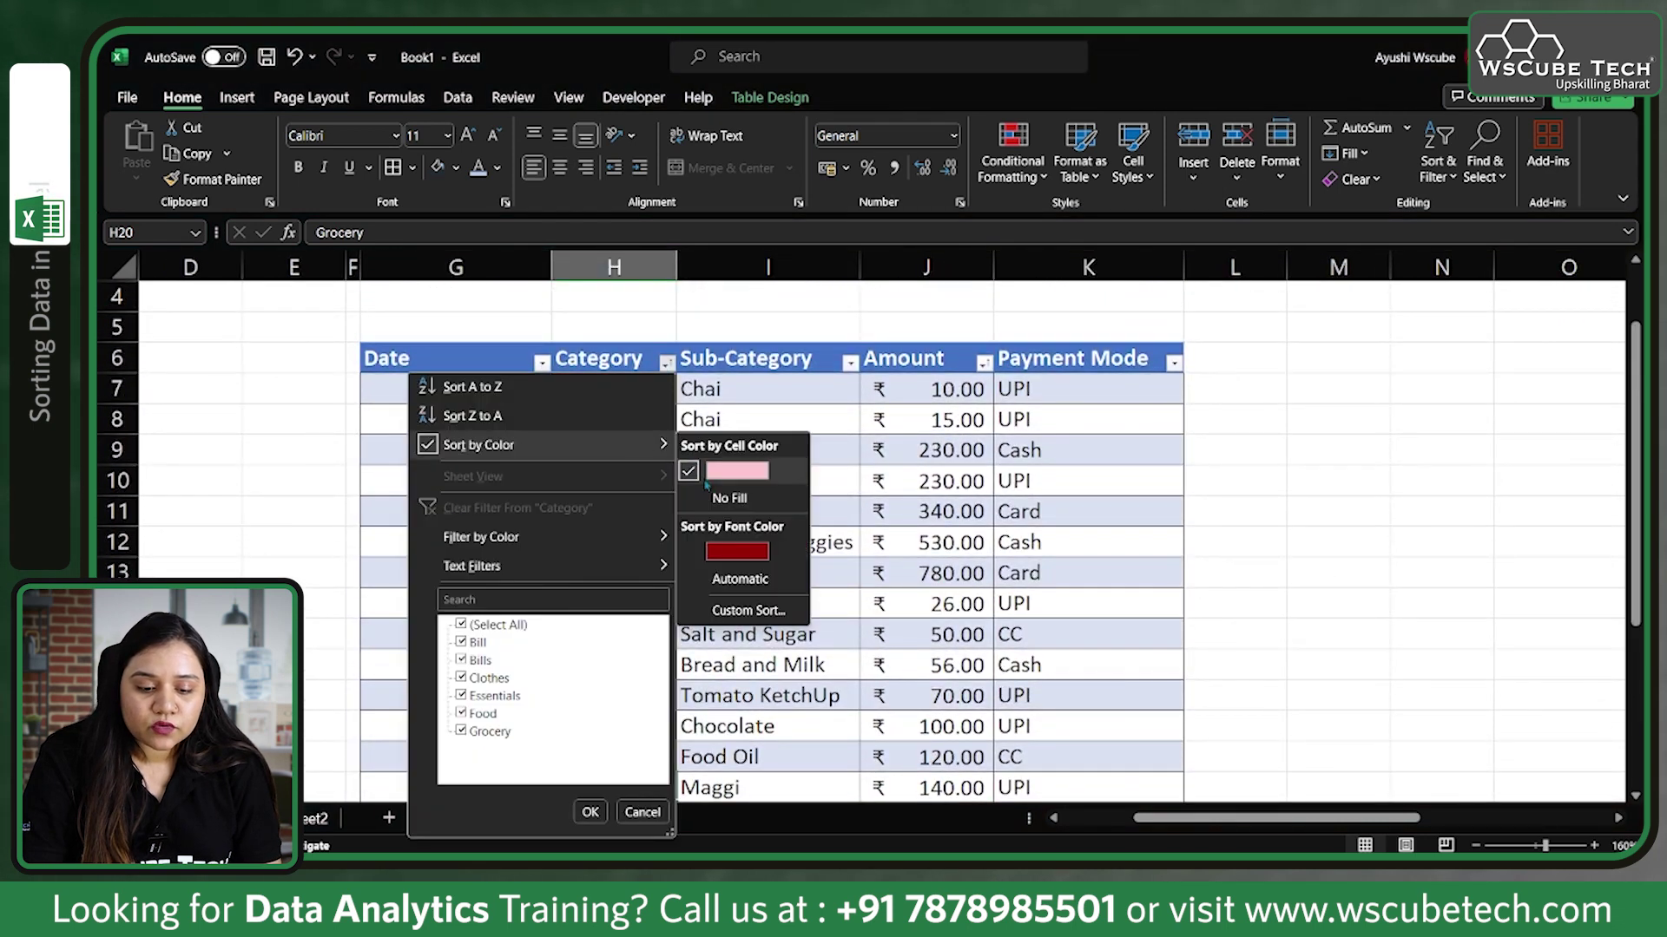
click(727, 612)
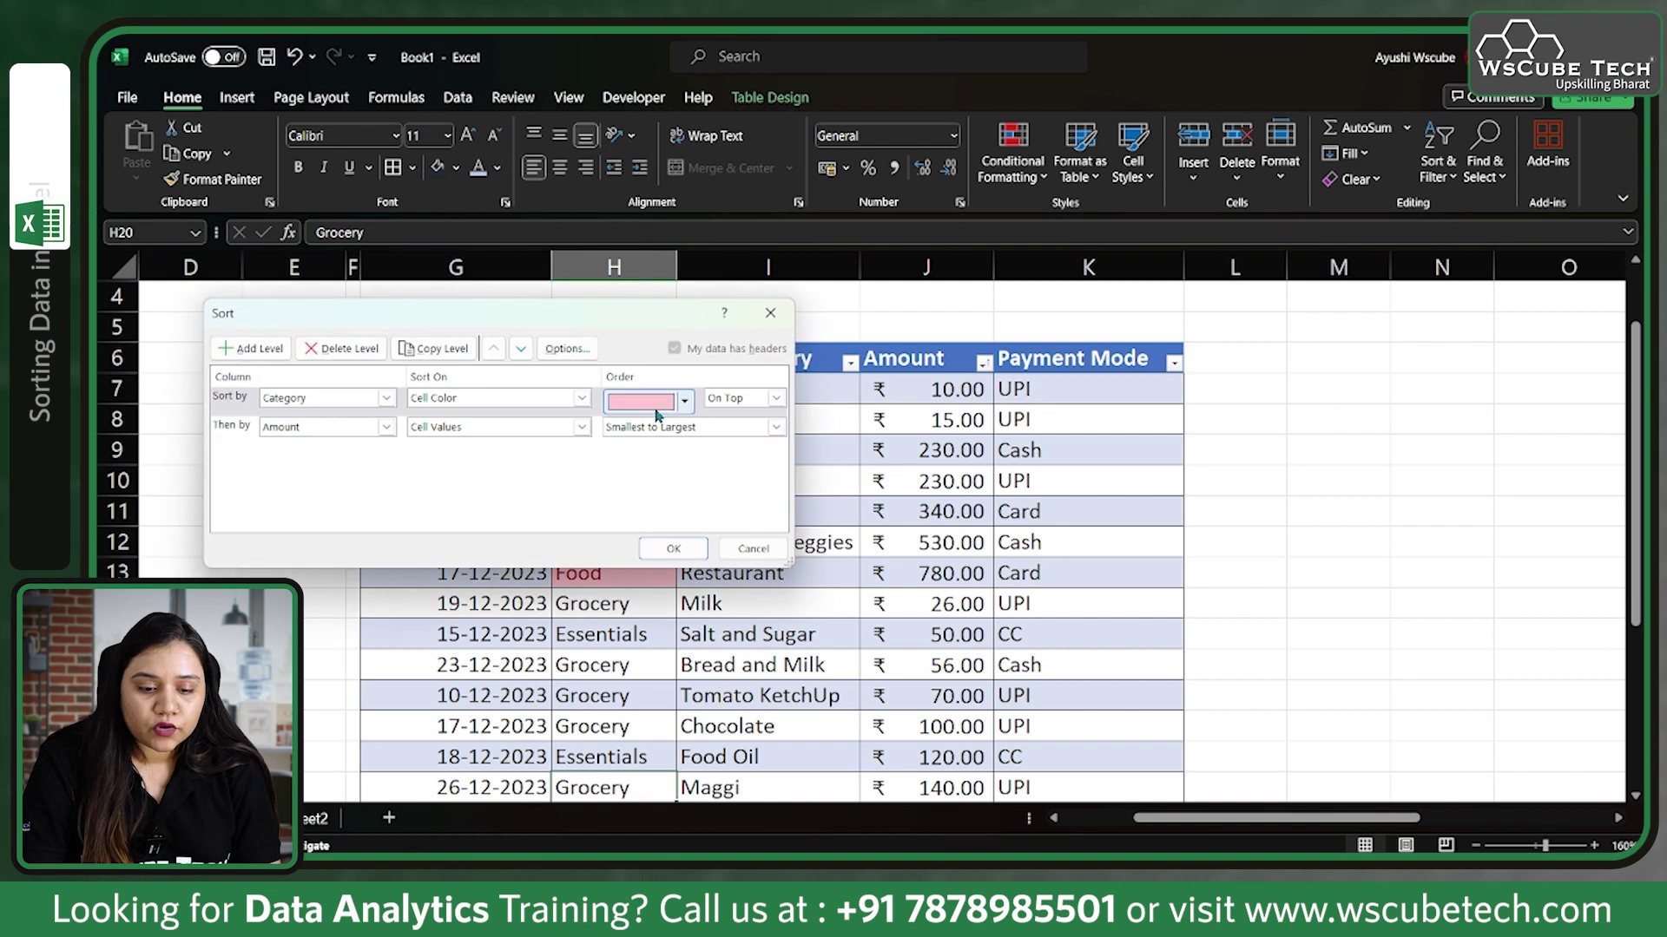
click(241, 407)
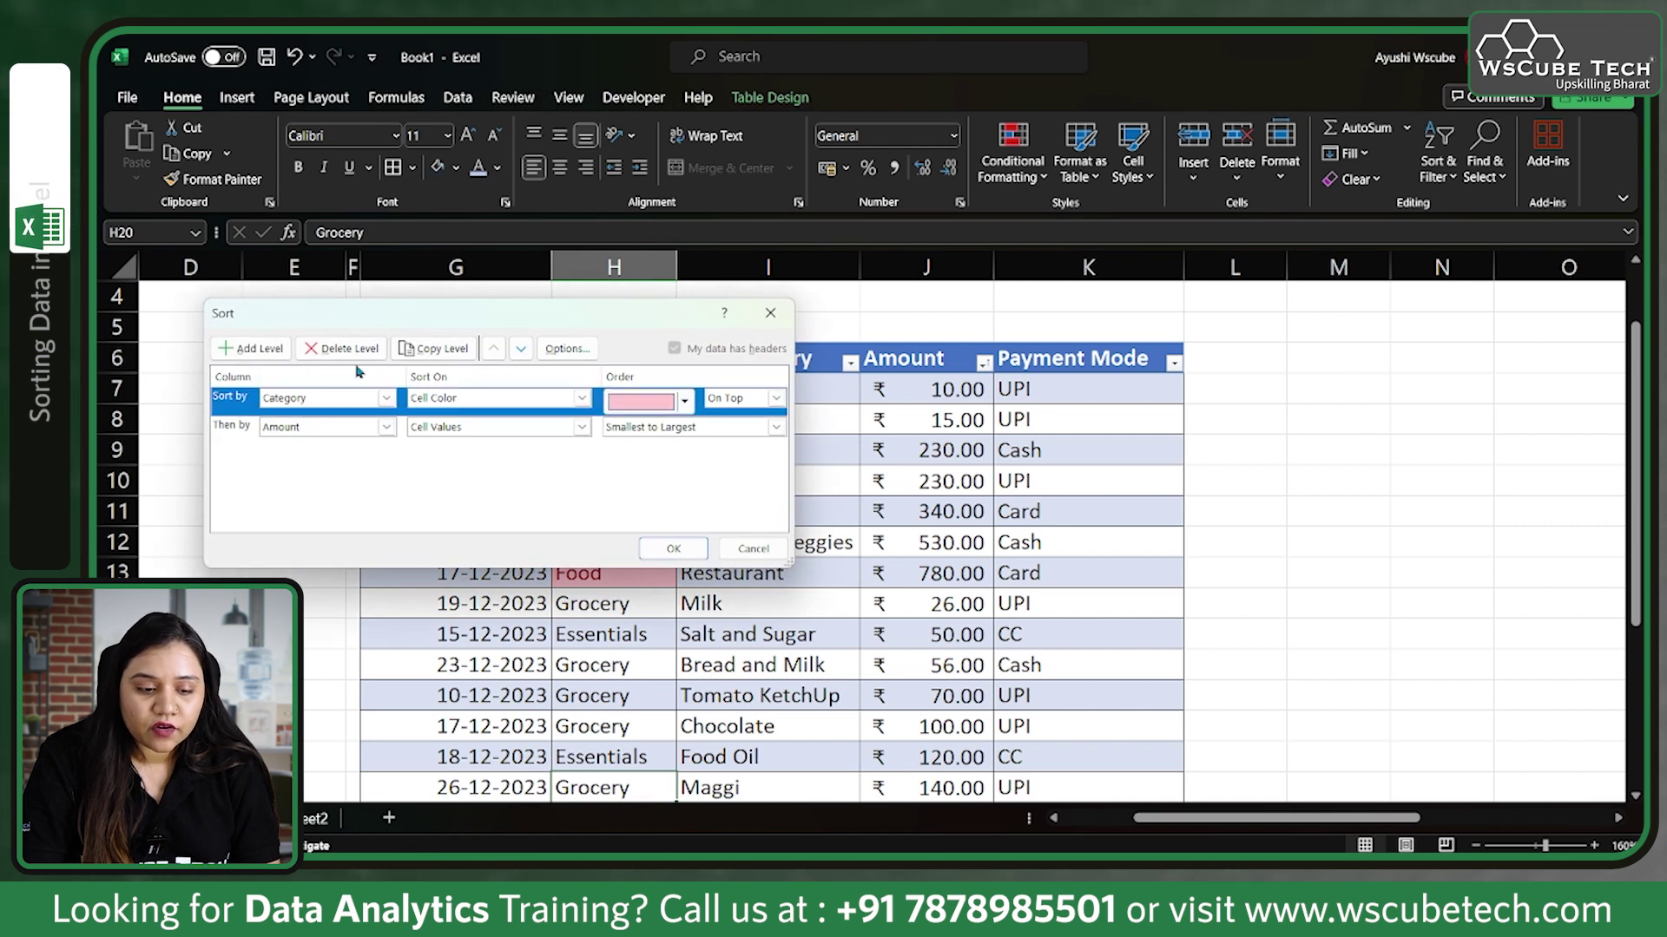
click(347, 351)
click(243, 404)
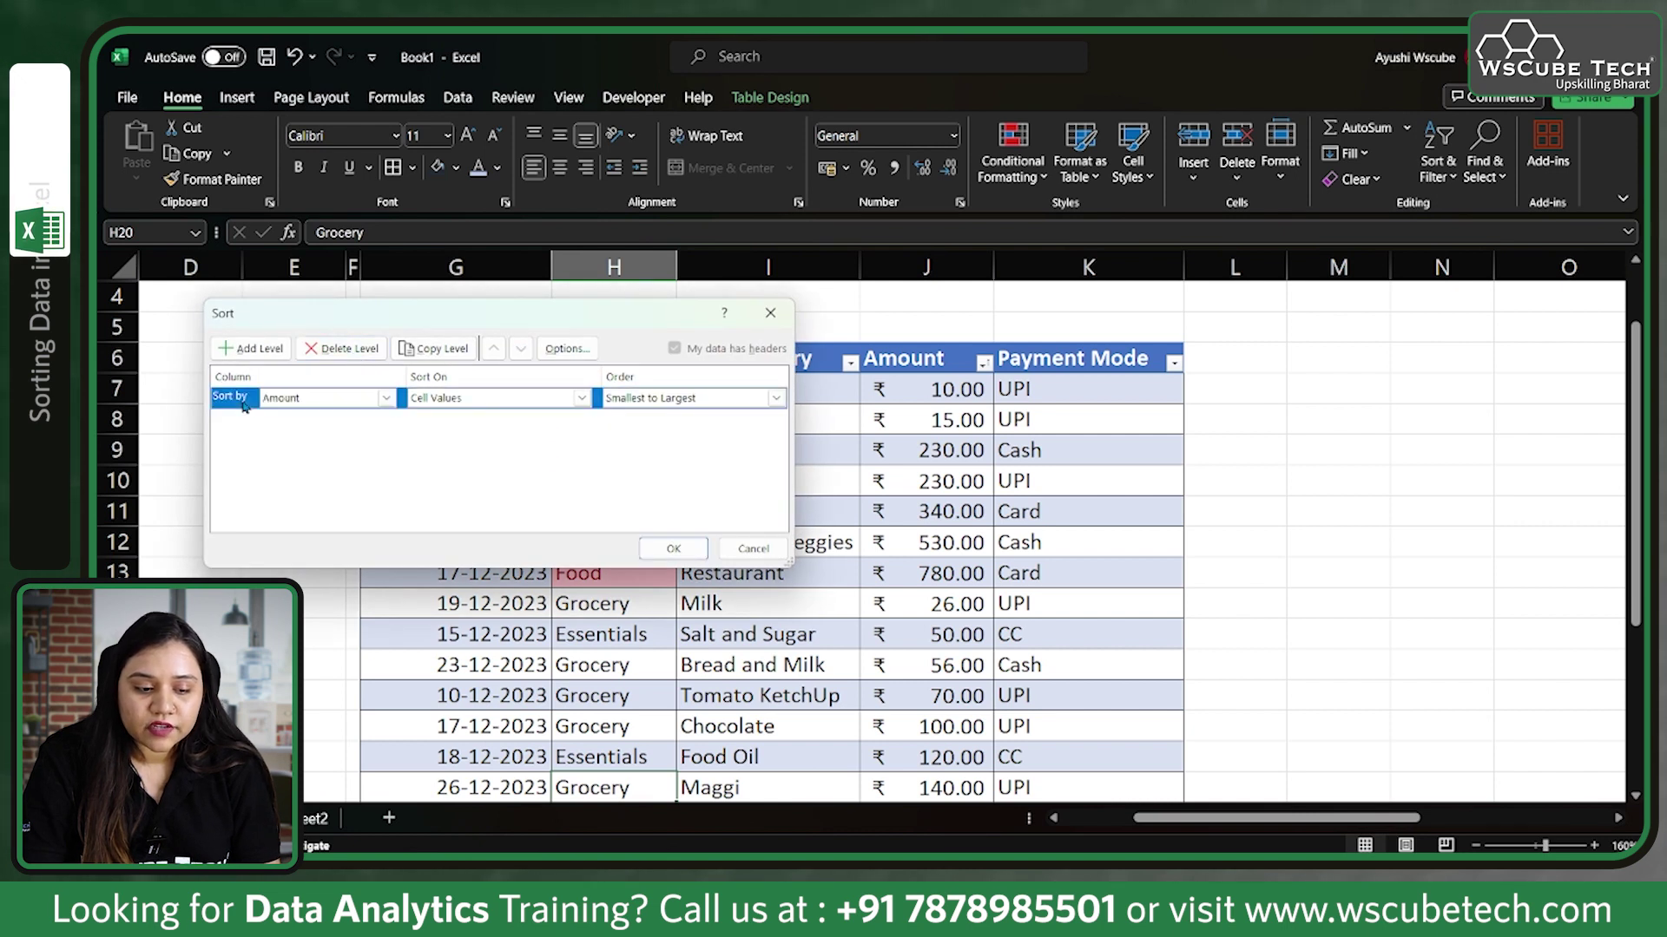
click(335, 354)
Add a first sort level on Category by cell values.
click(235, 347)
click(335, 398)
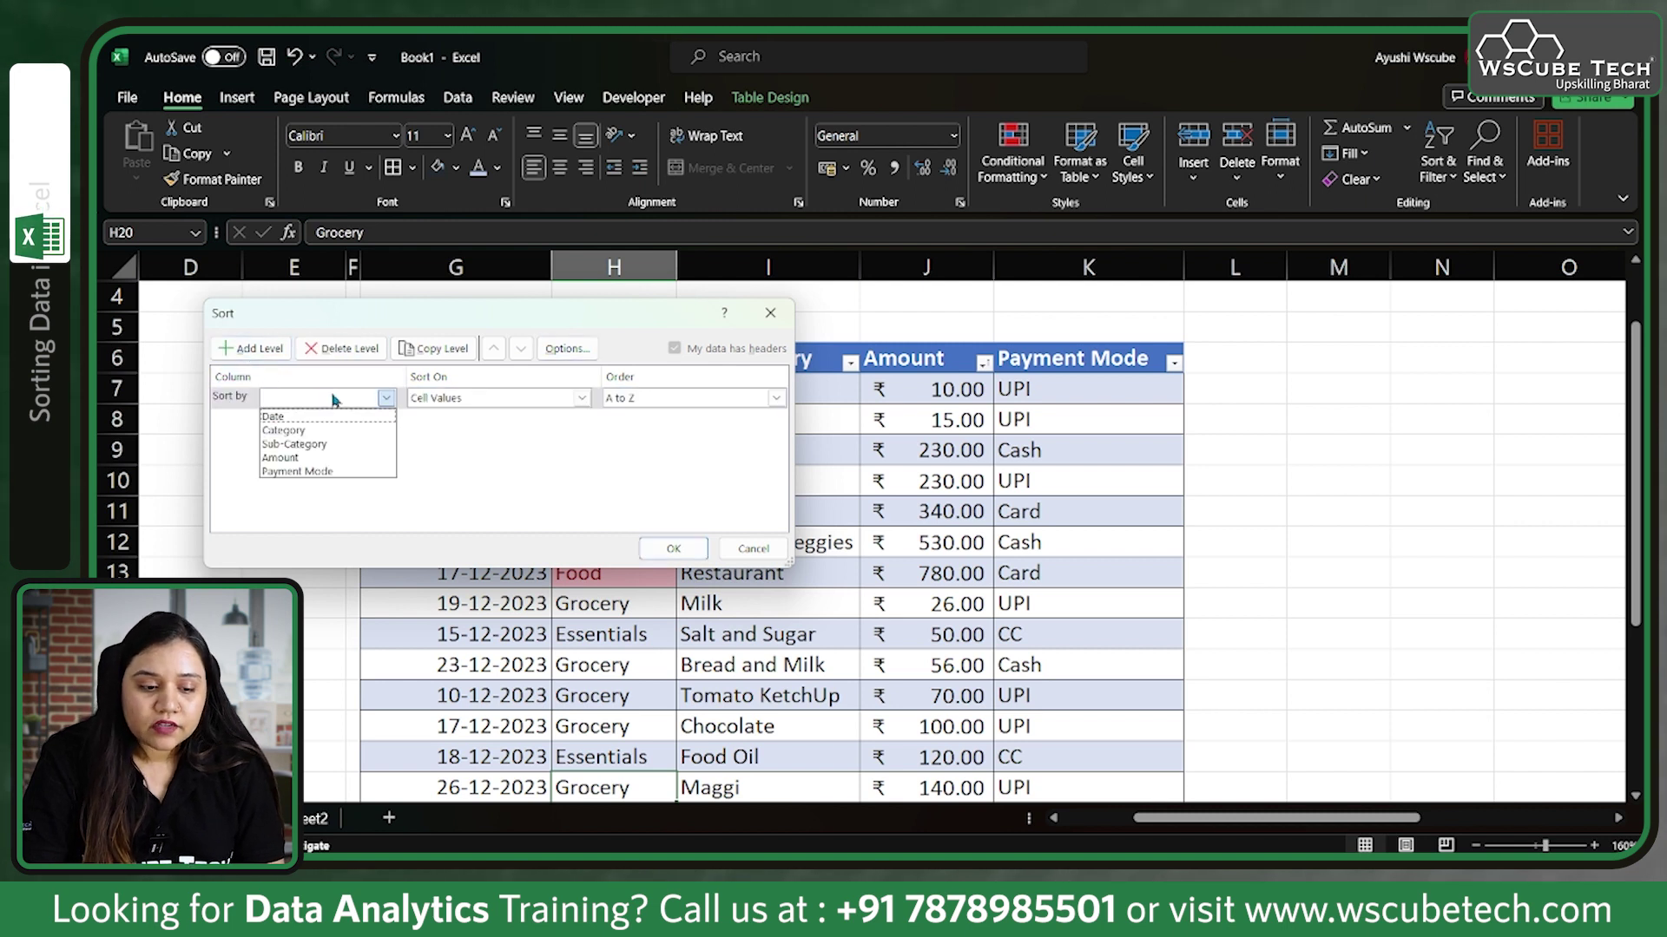
click(303, 432)
click(485, 404)
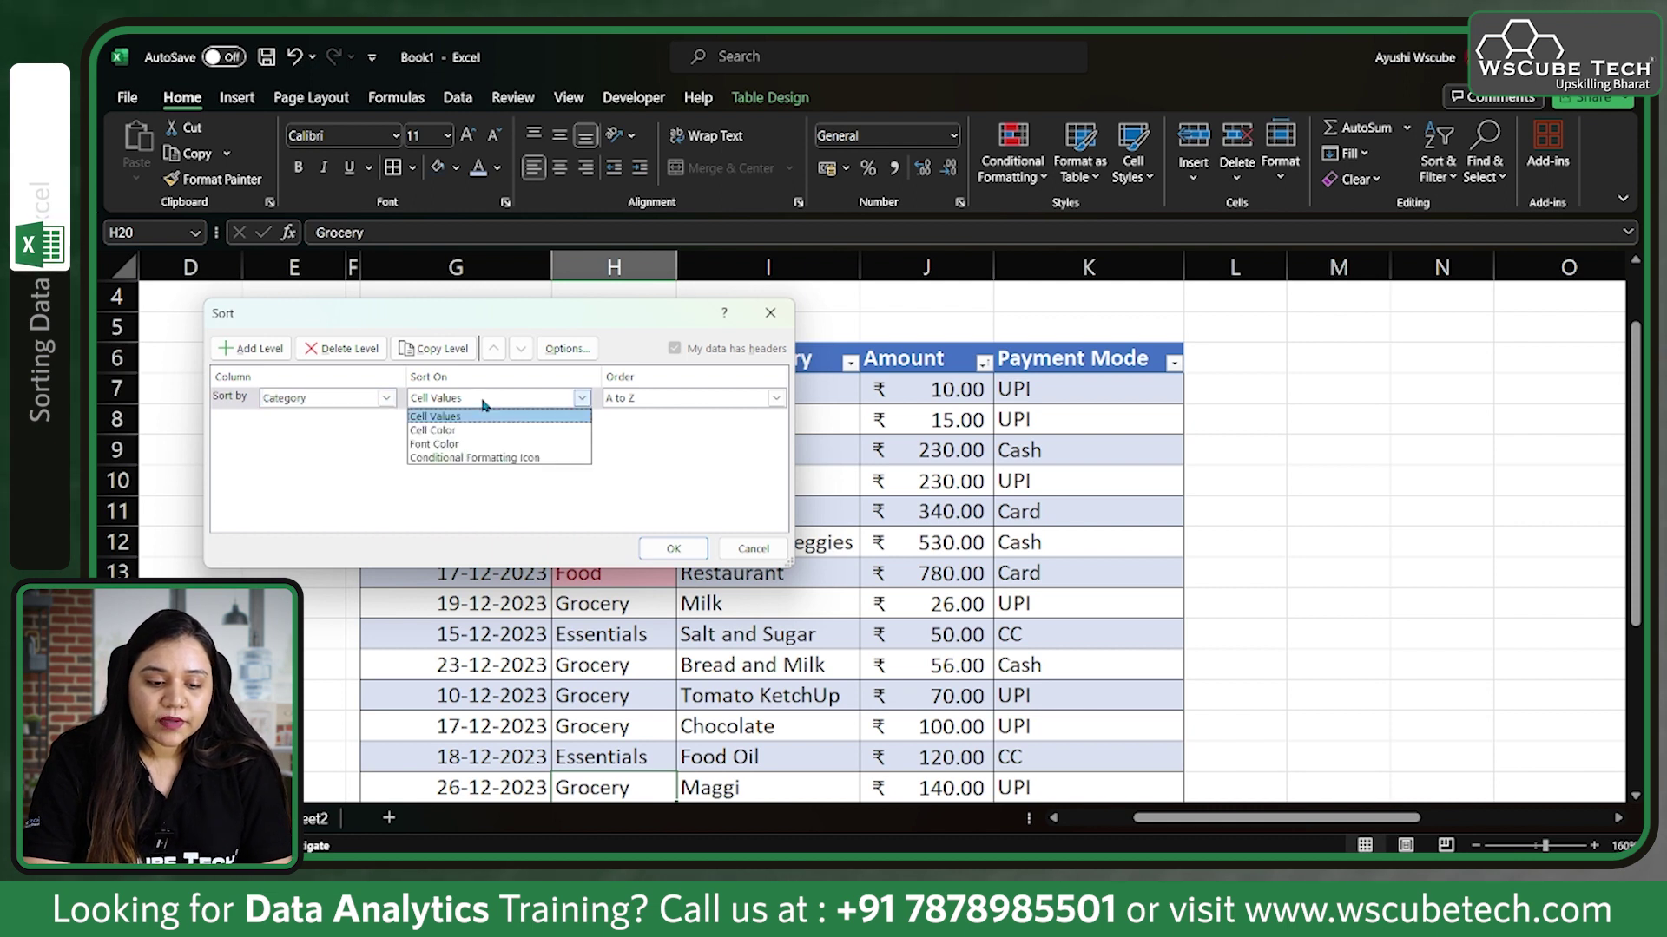
click(270, 349)
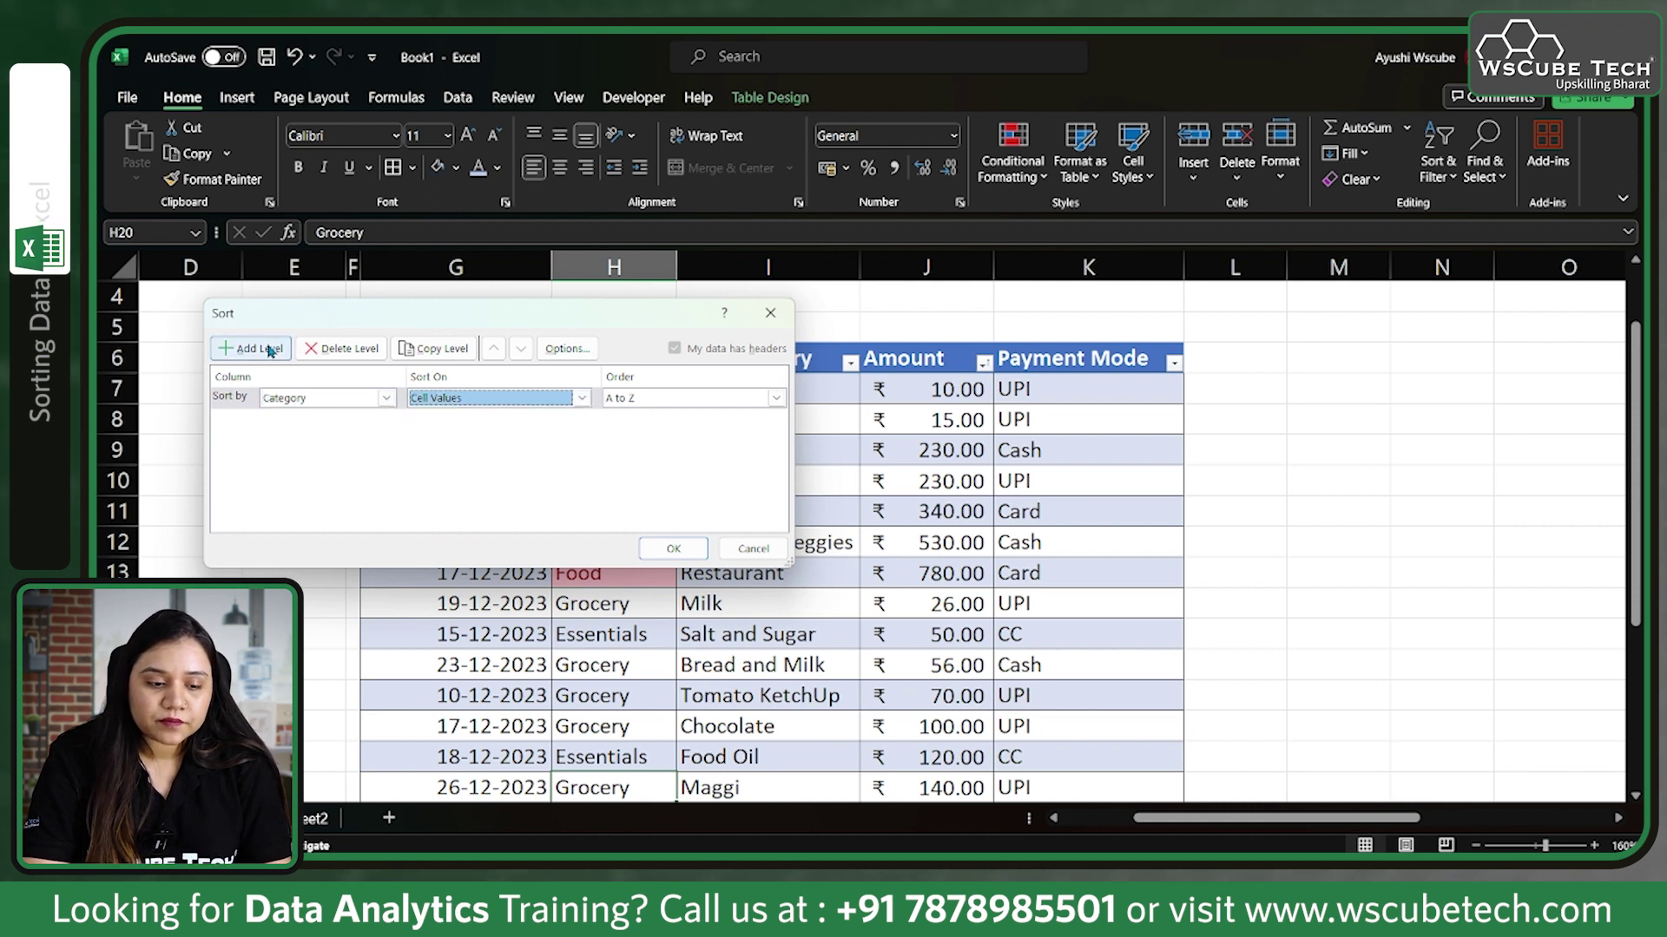
Add a Then by Amount level, cell values, Largest to Smallest, and apply the sort.
click(270, 349)
click(386, 420)
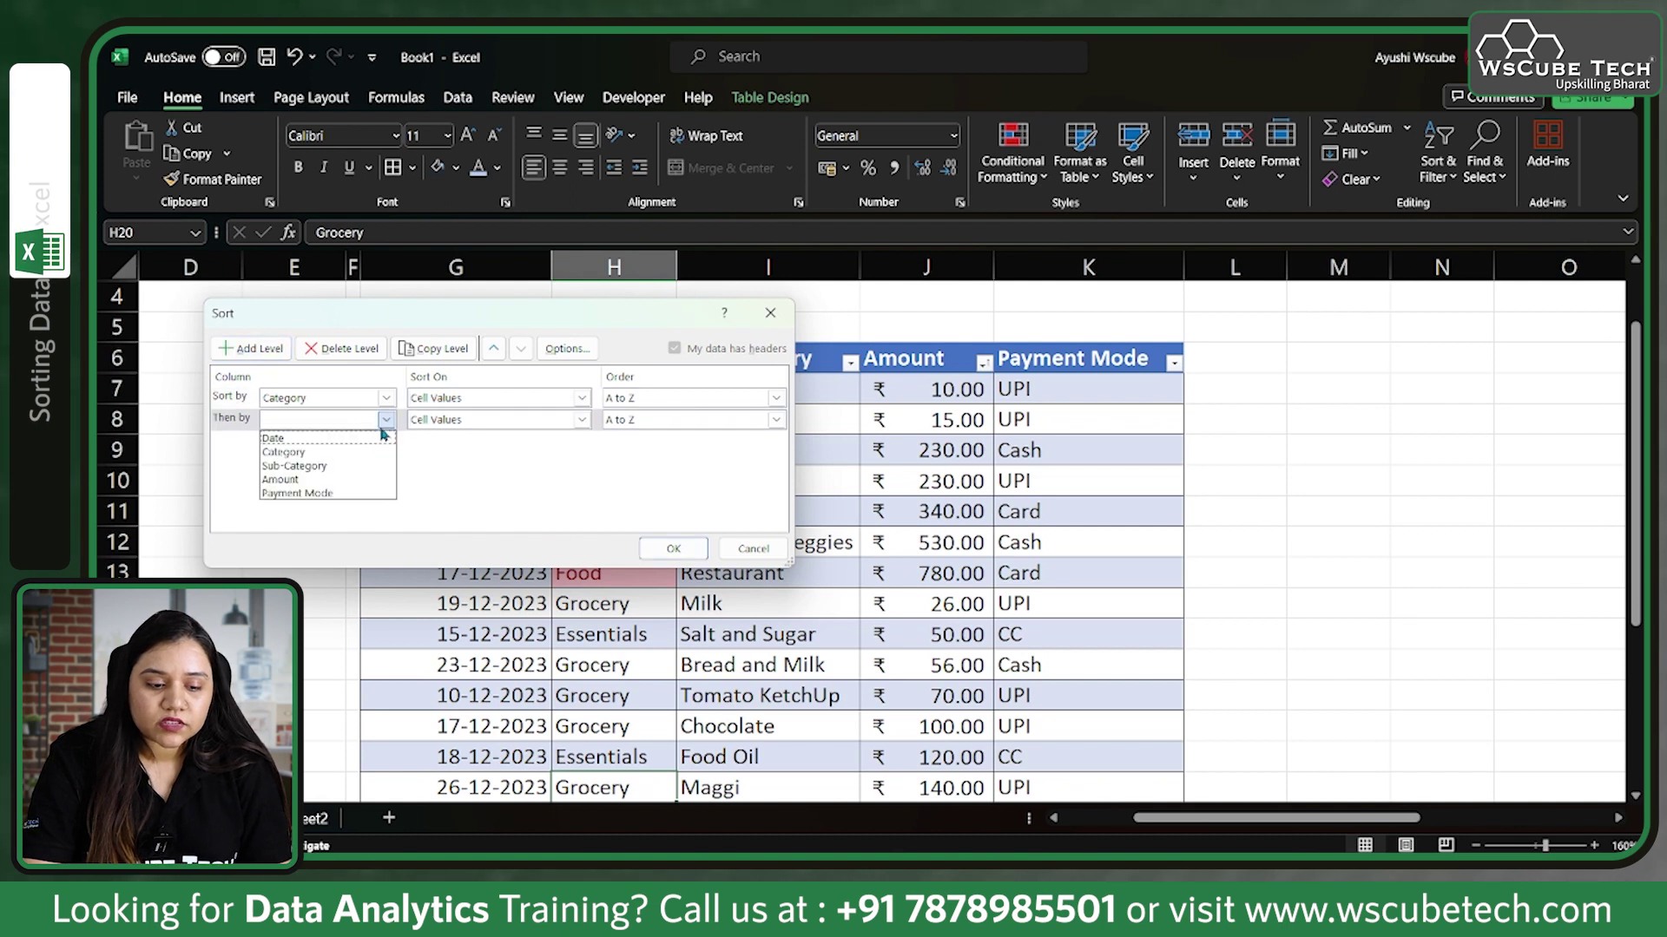
click(384, 478)
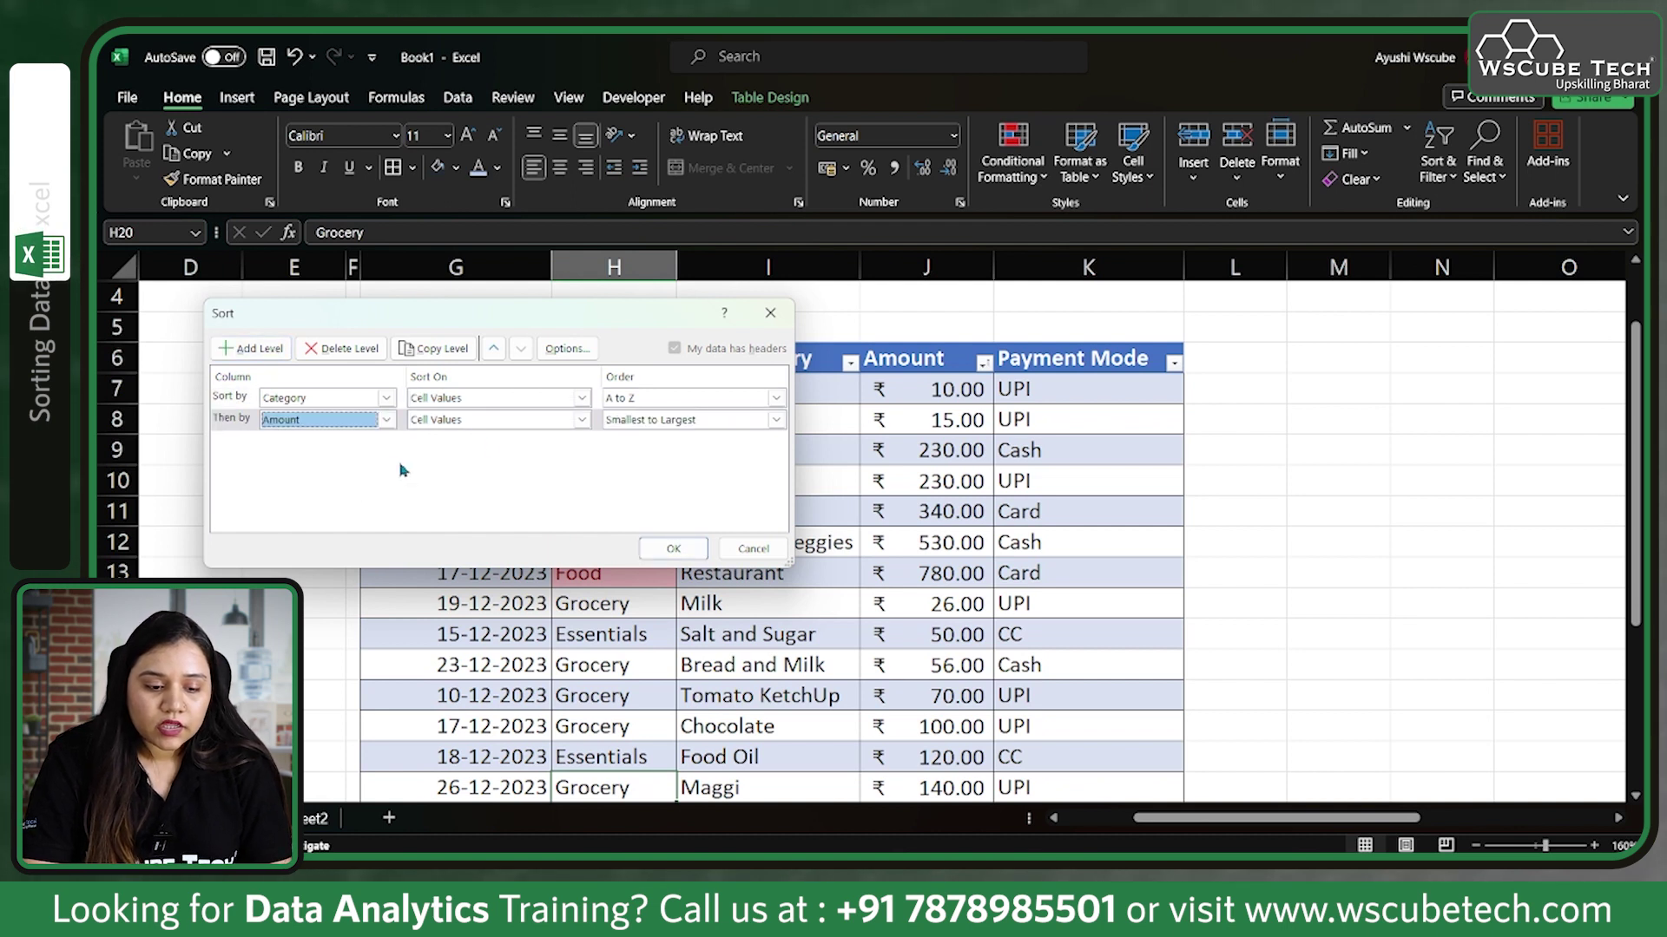
click(519, 425)
click(526, 438)
click(775, 420)
click(664, 452)
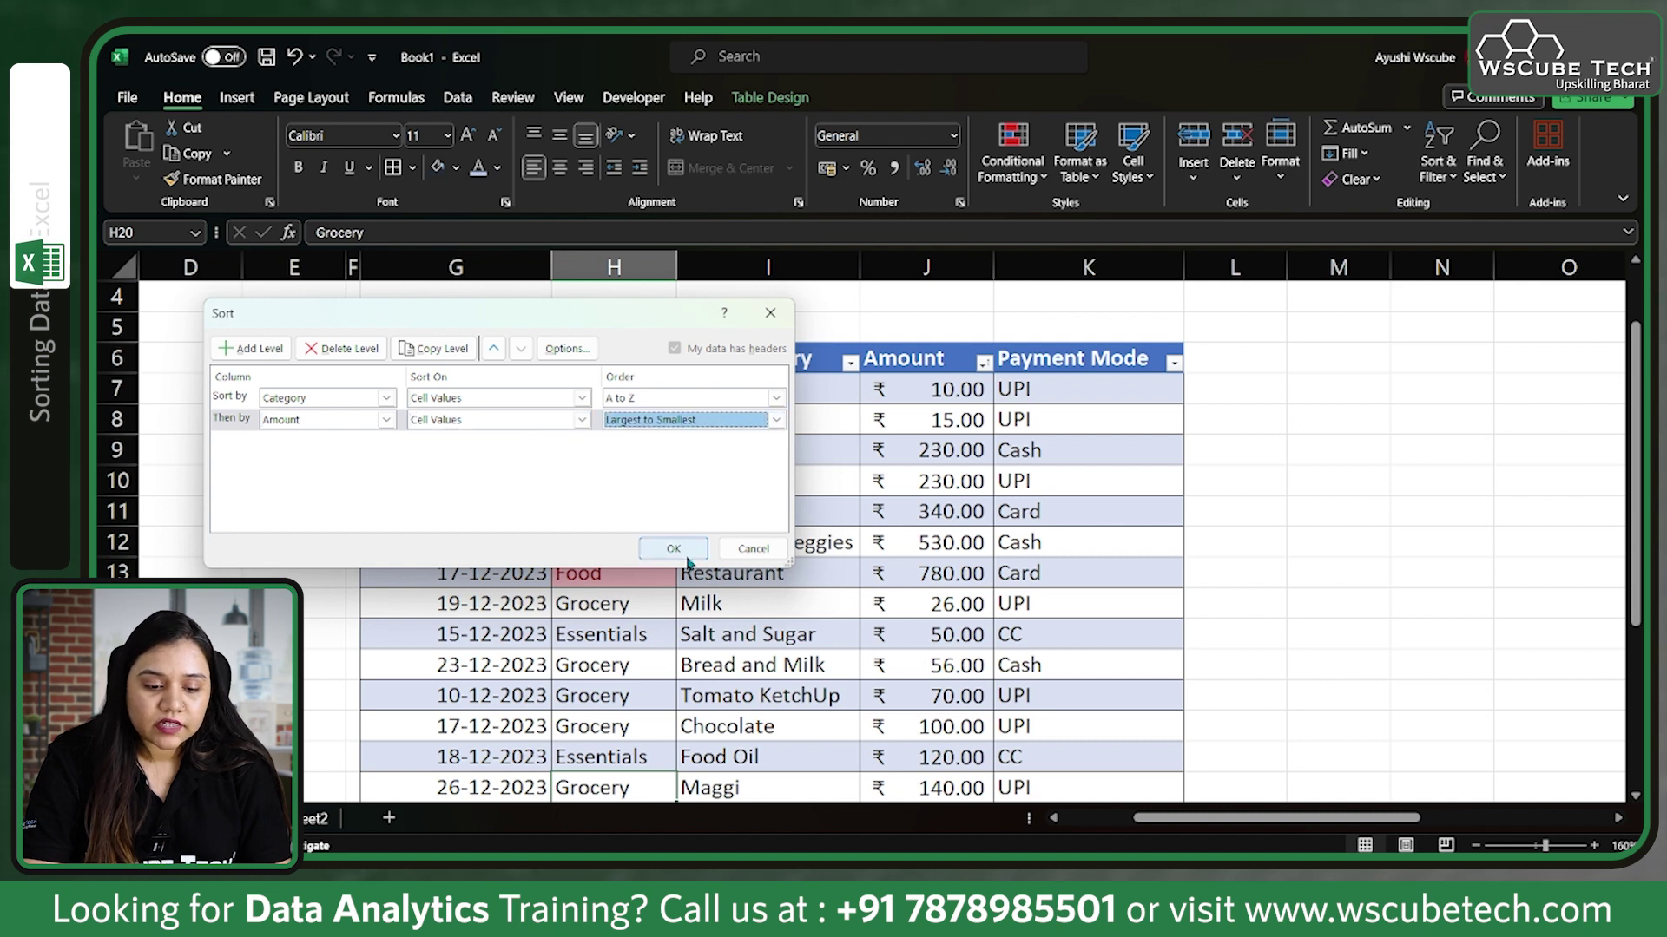
click(673, 549)
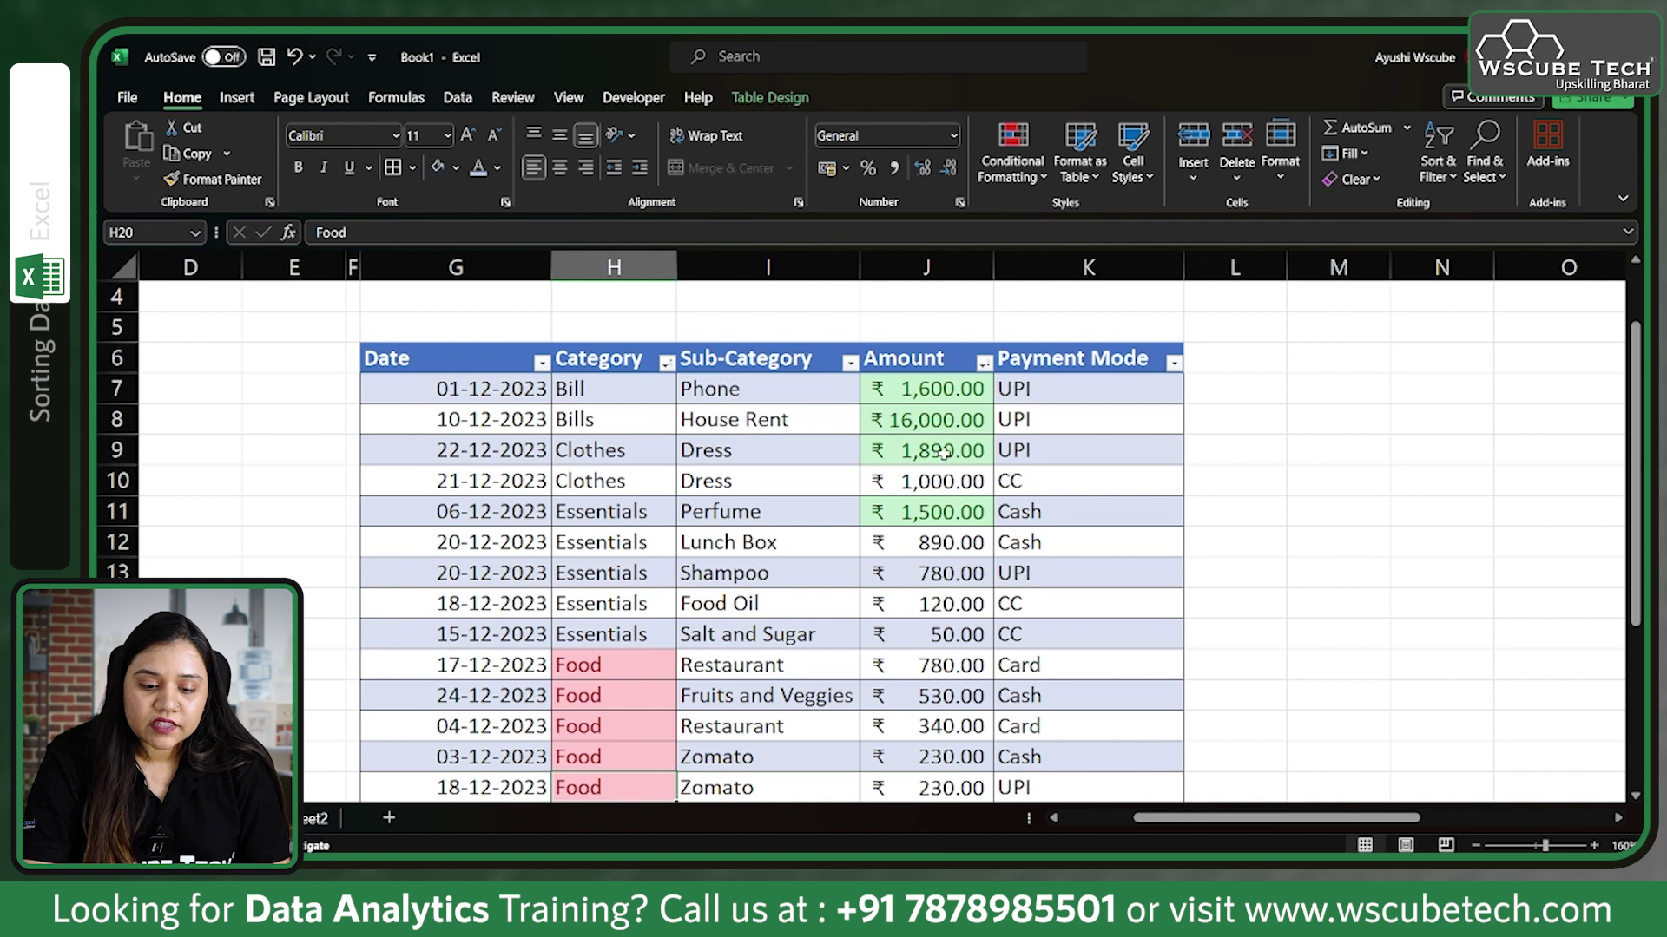
drag(618, 510, 621, 636)
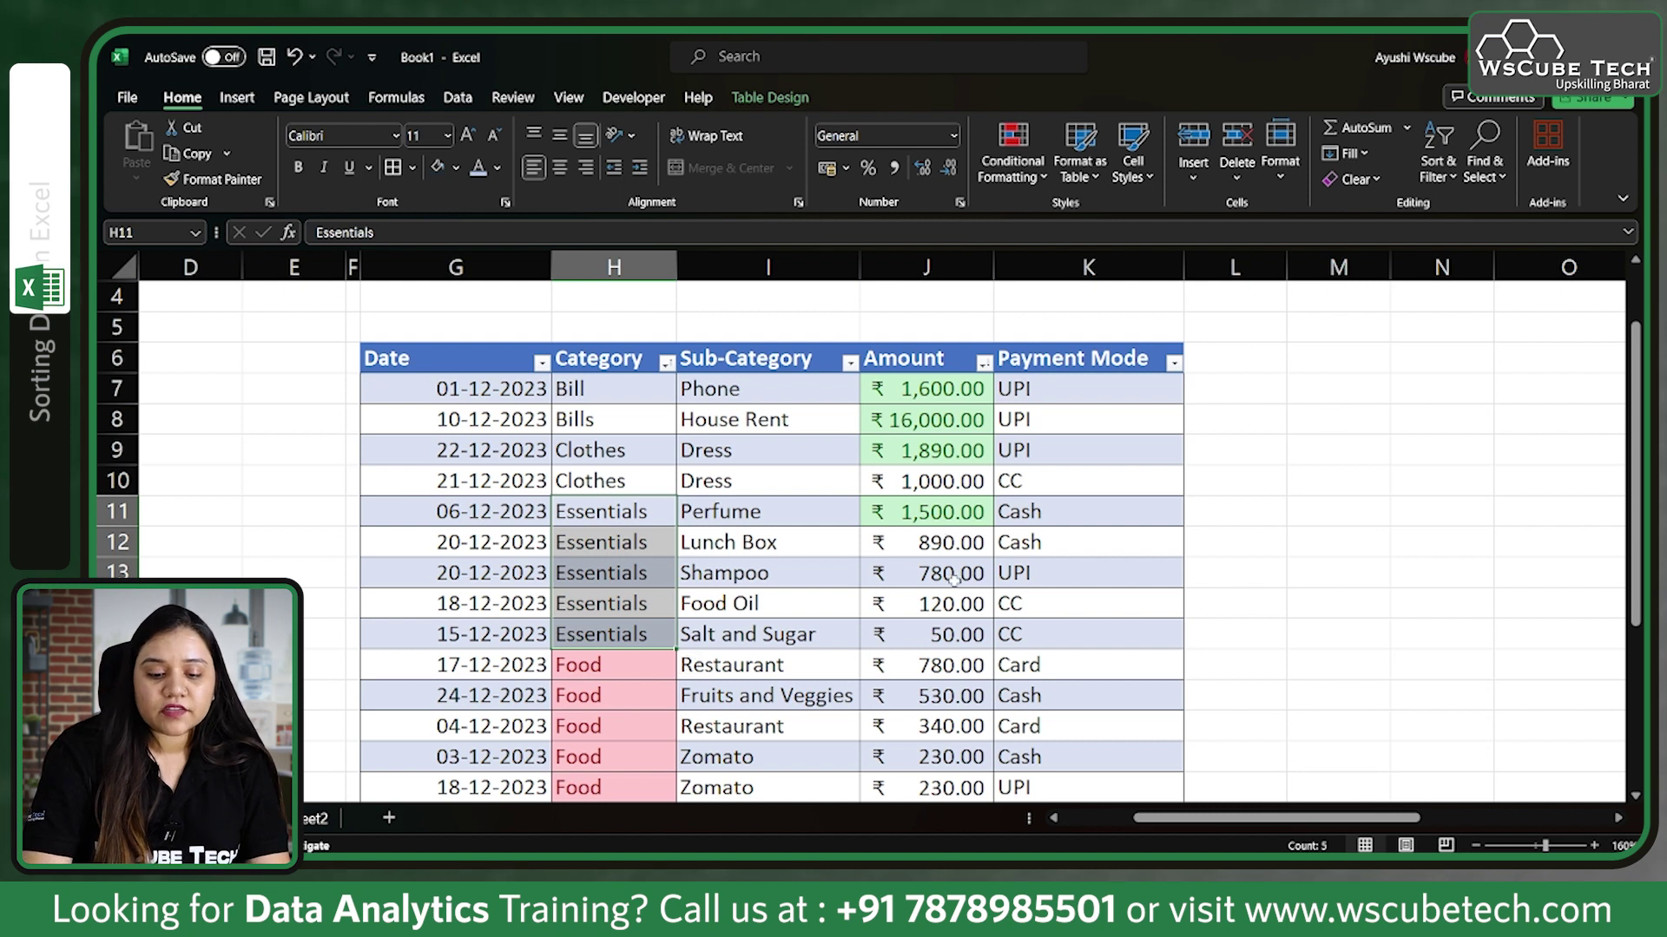
scroll(974, 602, down, 2)
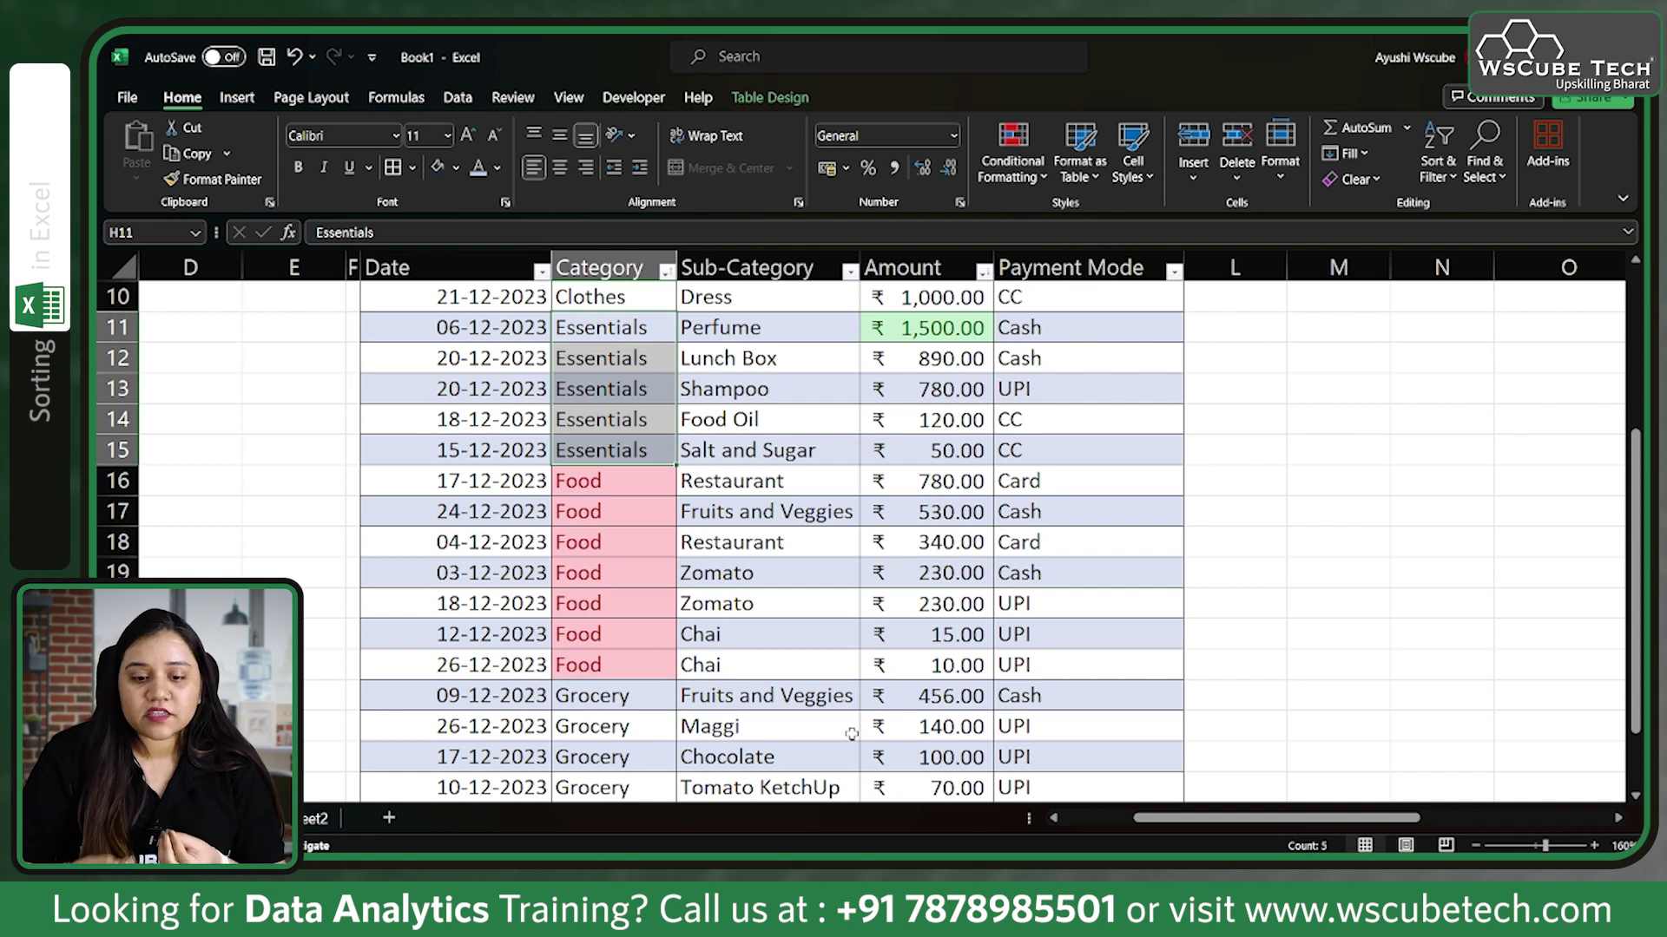
scroll(851, 734, up, 2)
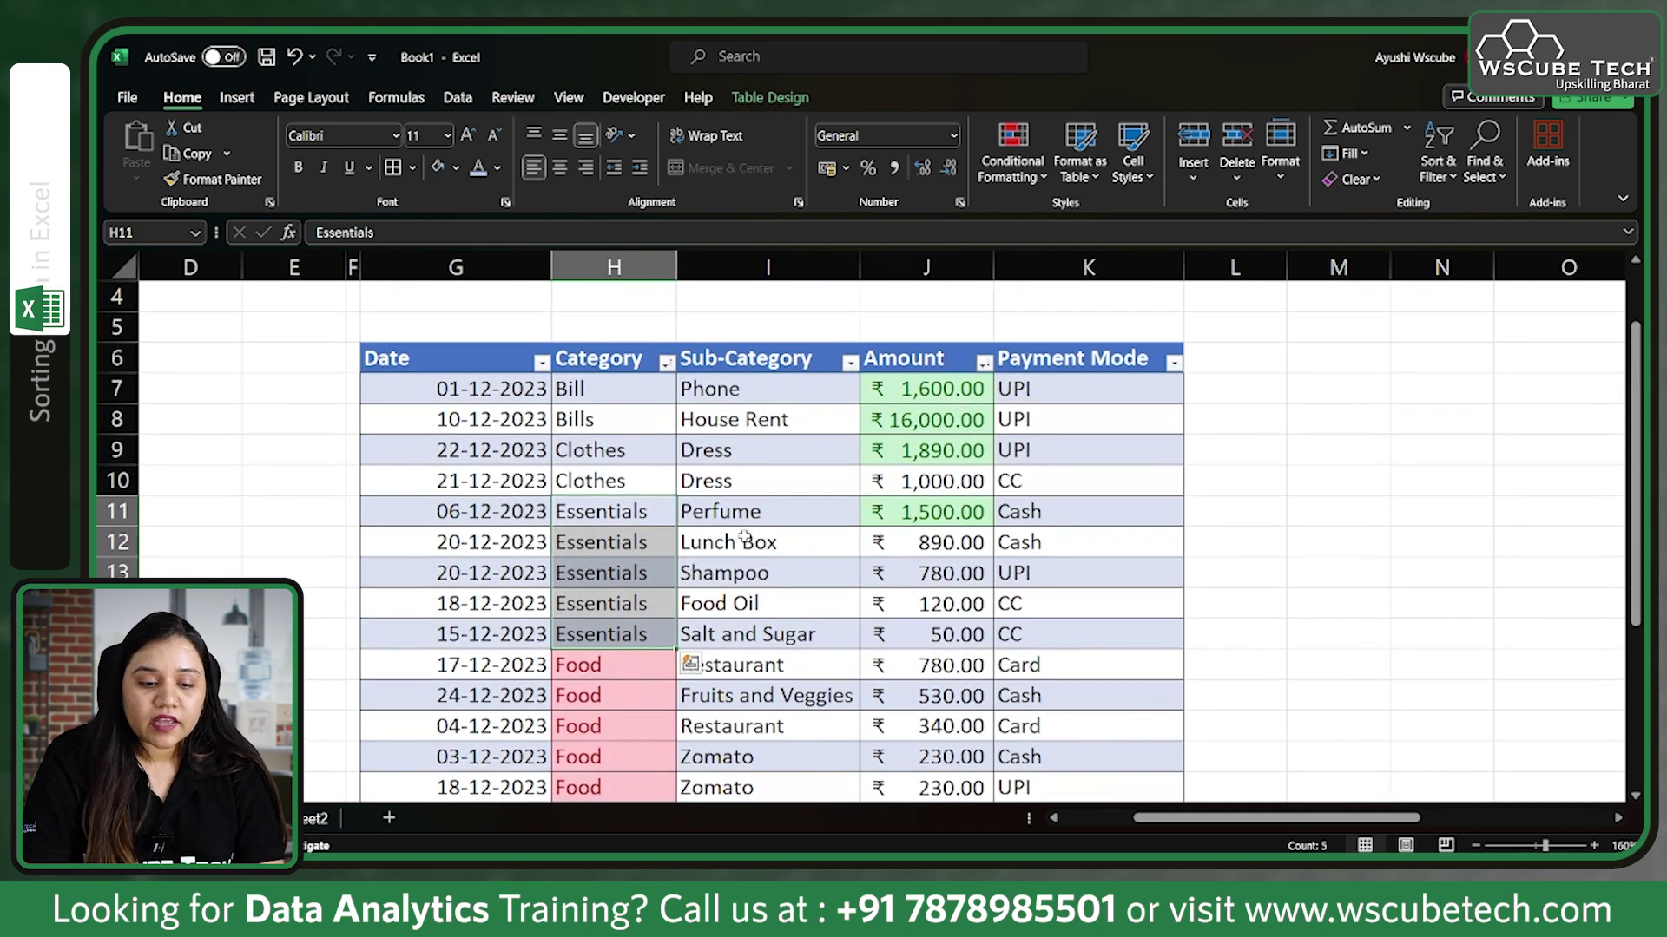
click(614, 296)
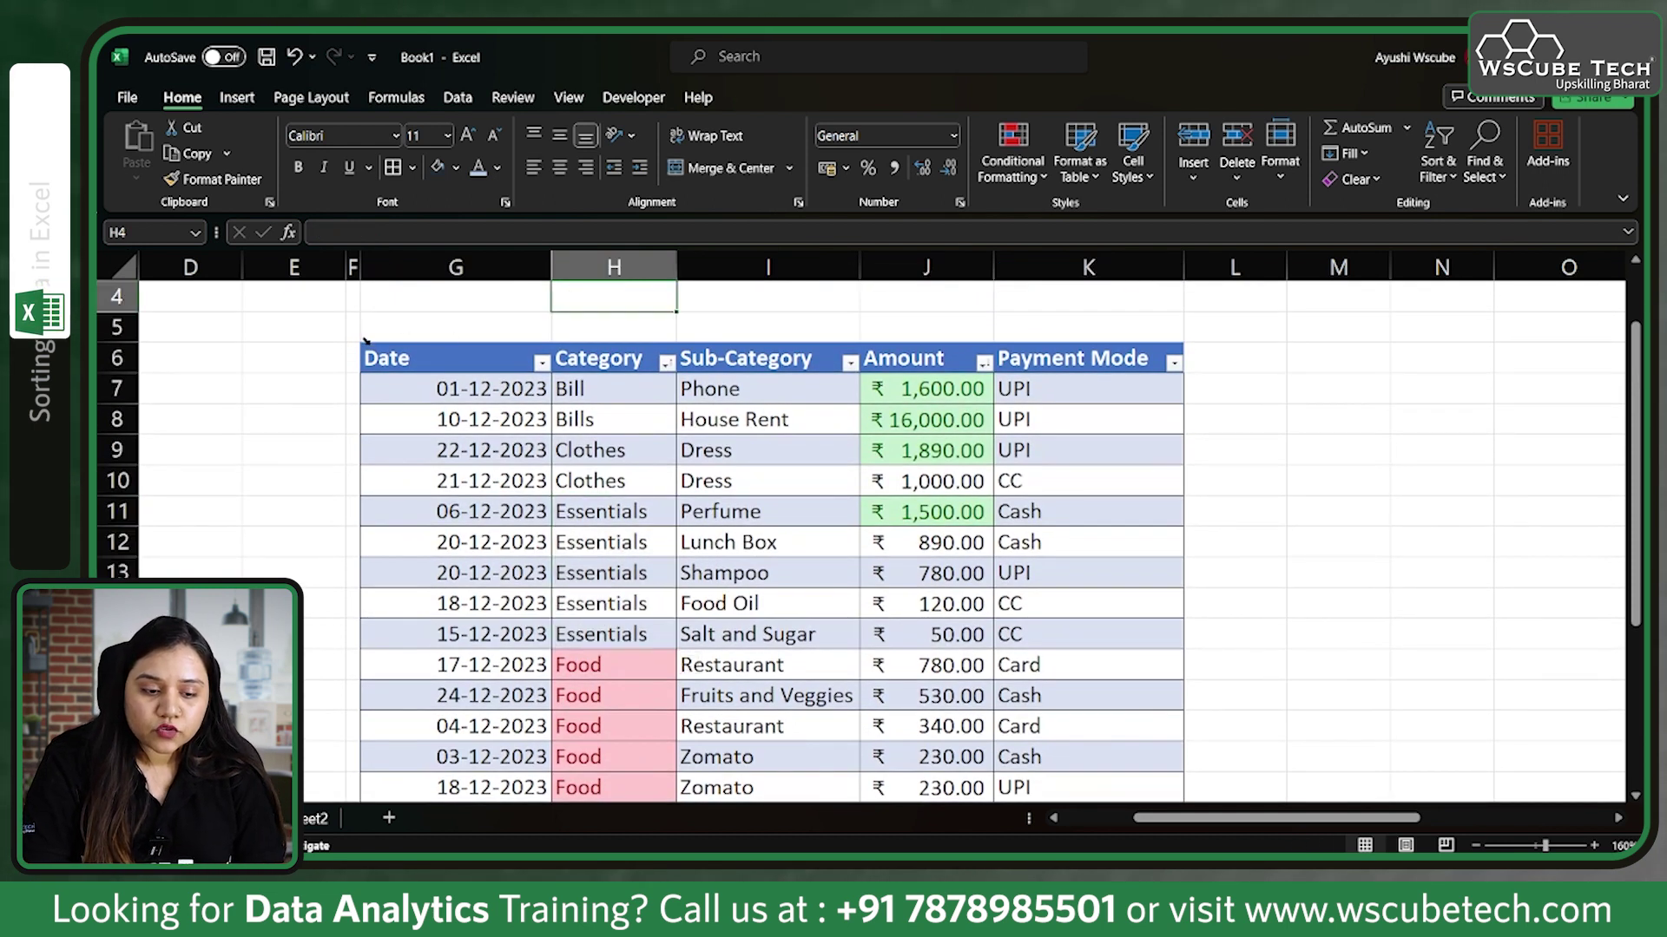
click(365, 339)
Clear Formats on the table data so dates show as serials like 45261 and amounts as plain figures.
click(1350, 179)
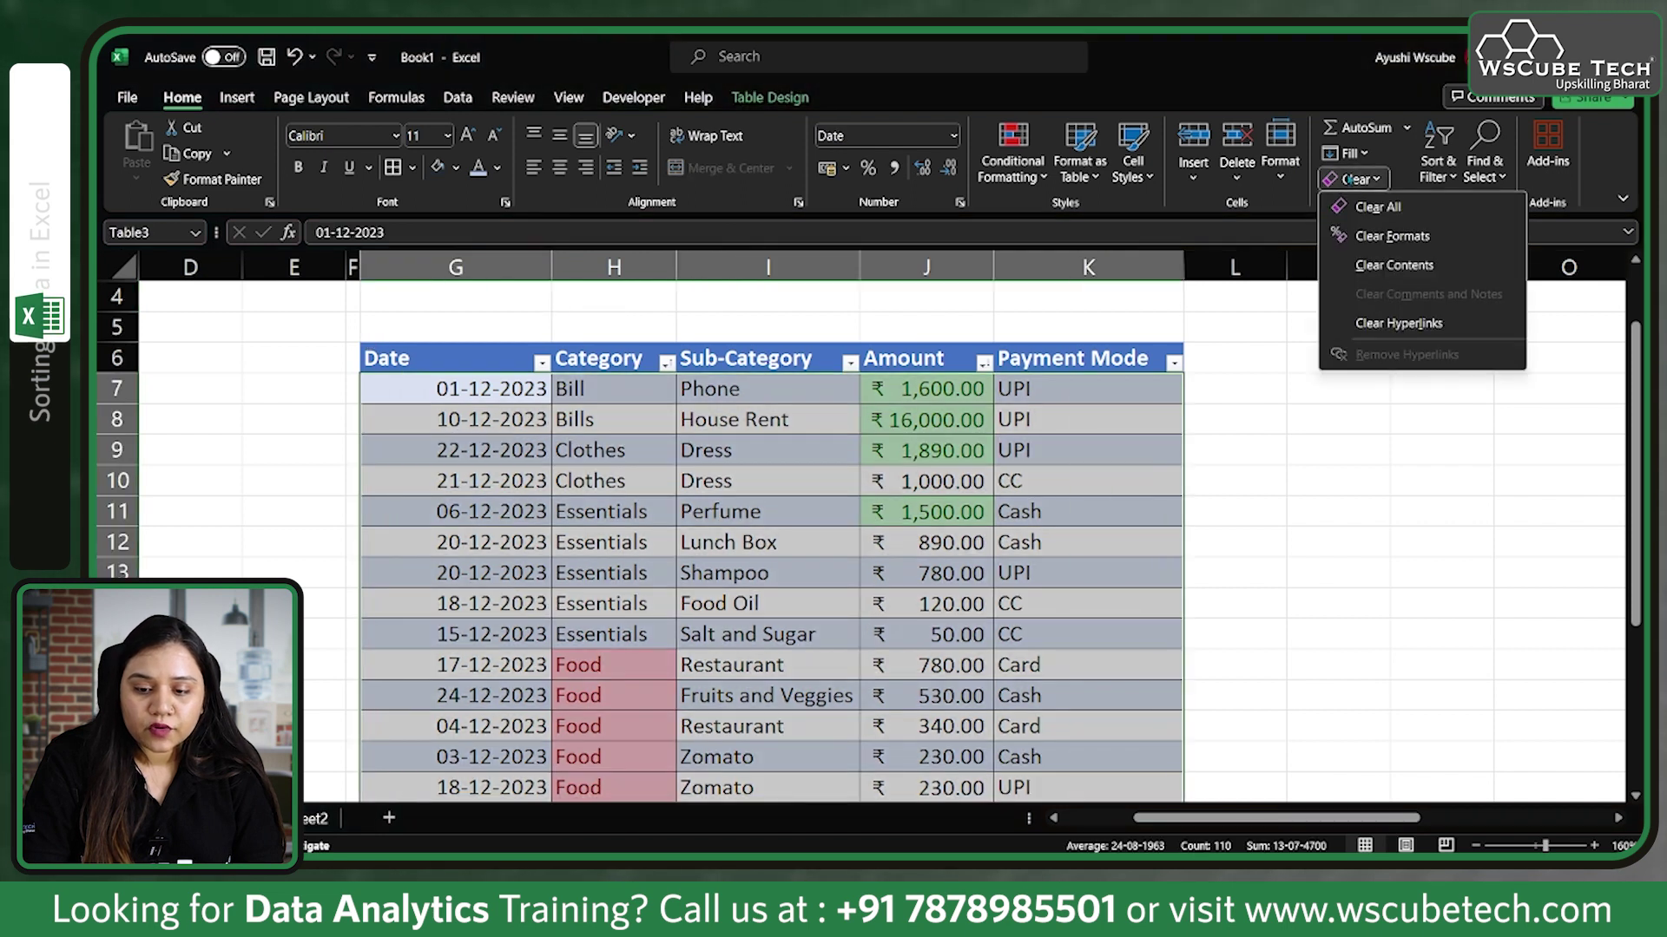
click(1384, 235)
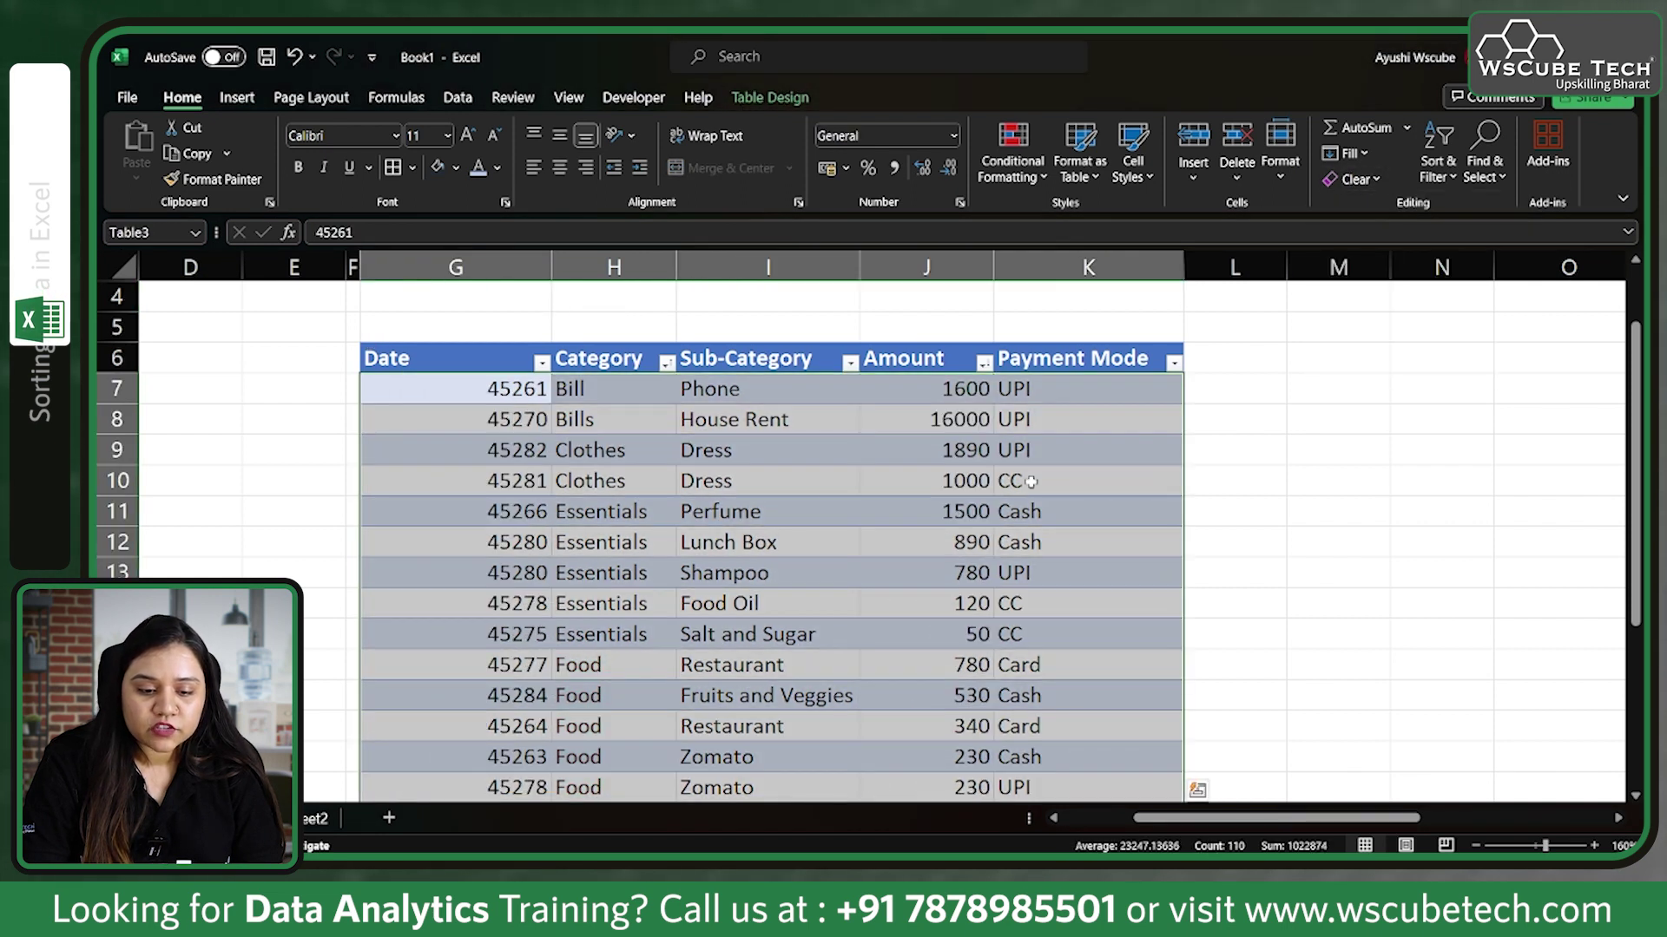
scroll(830, 496, down, 4)
scroll(830, 496, up, 4)
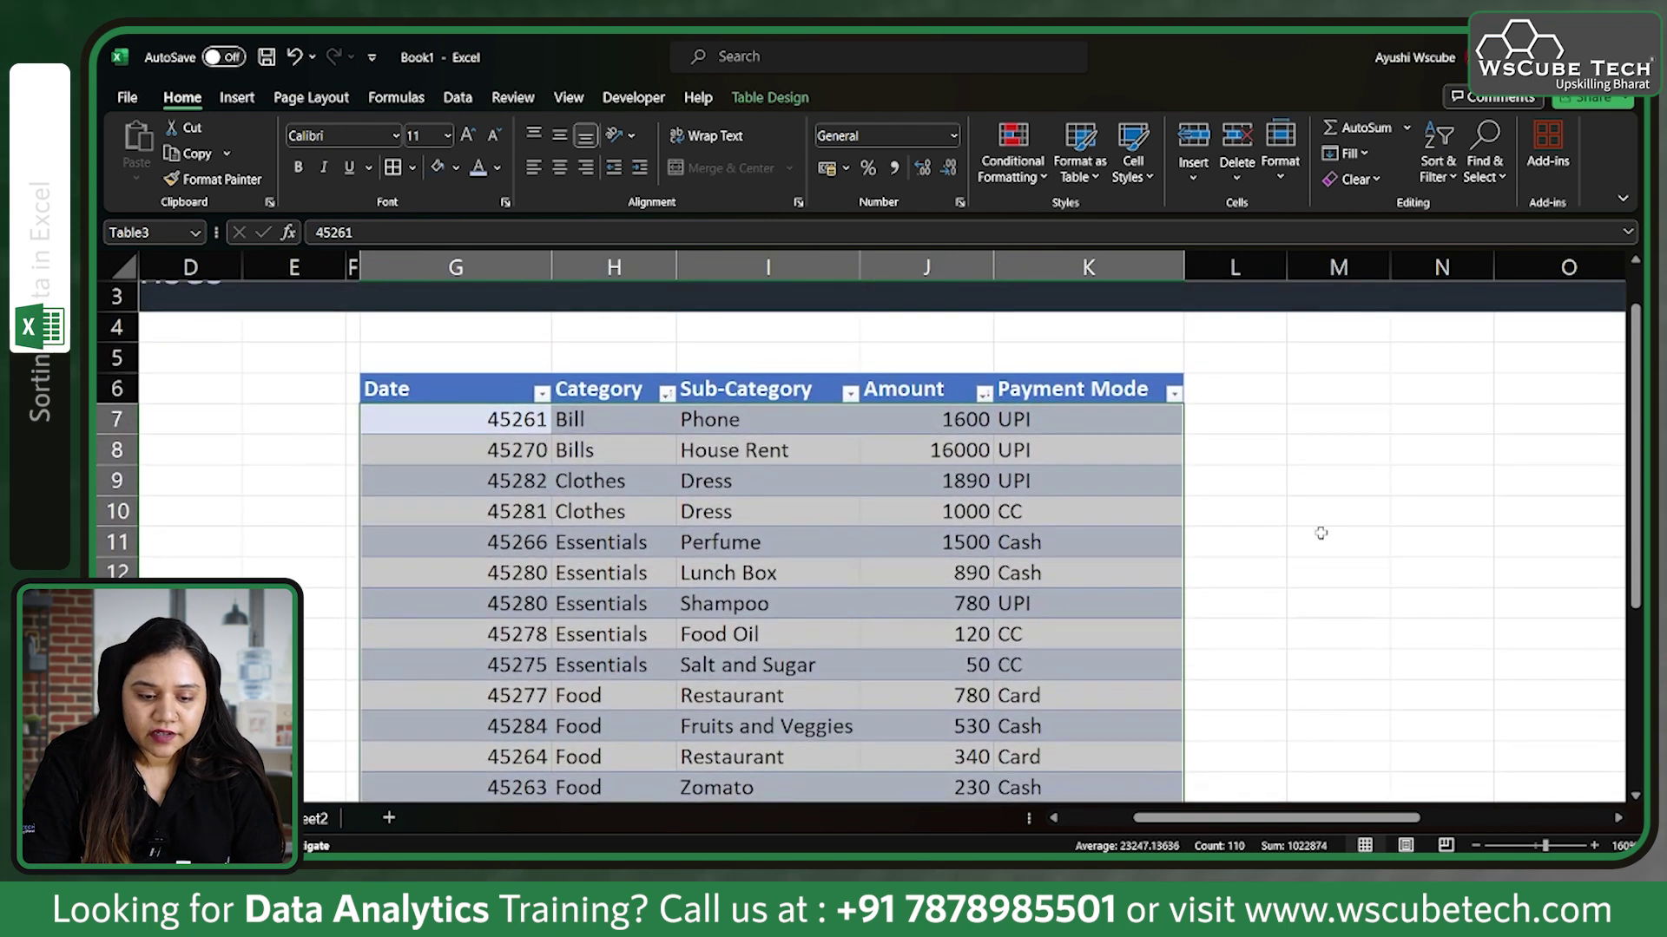
click(1321, 533)
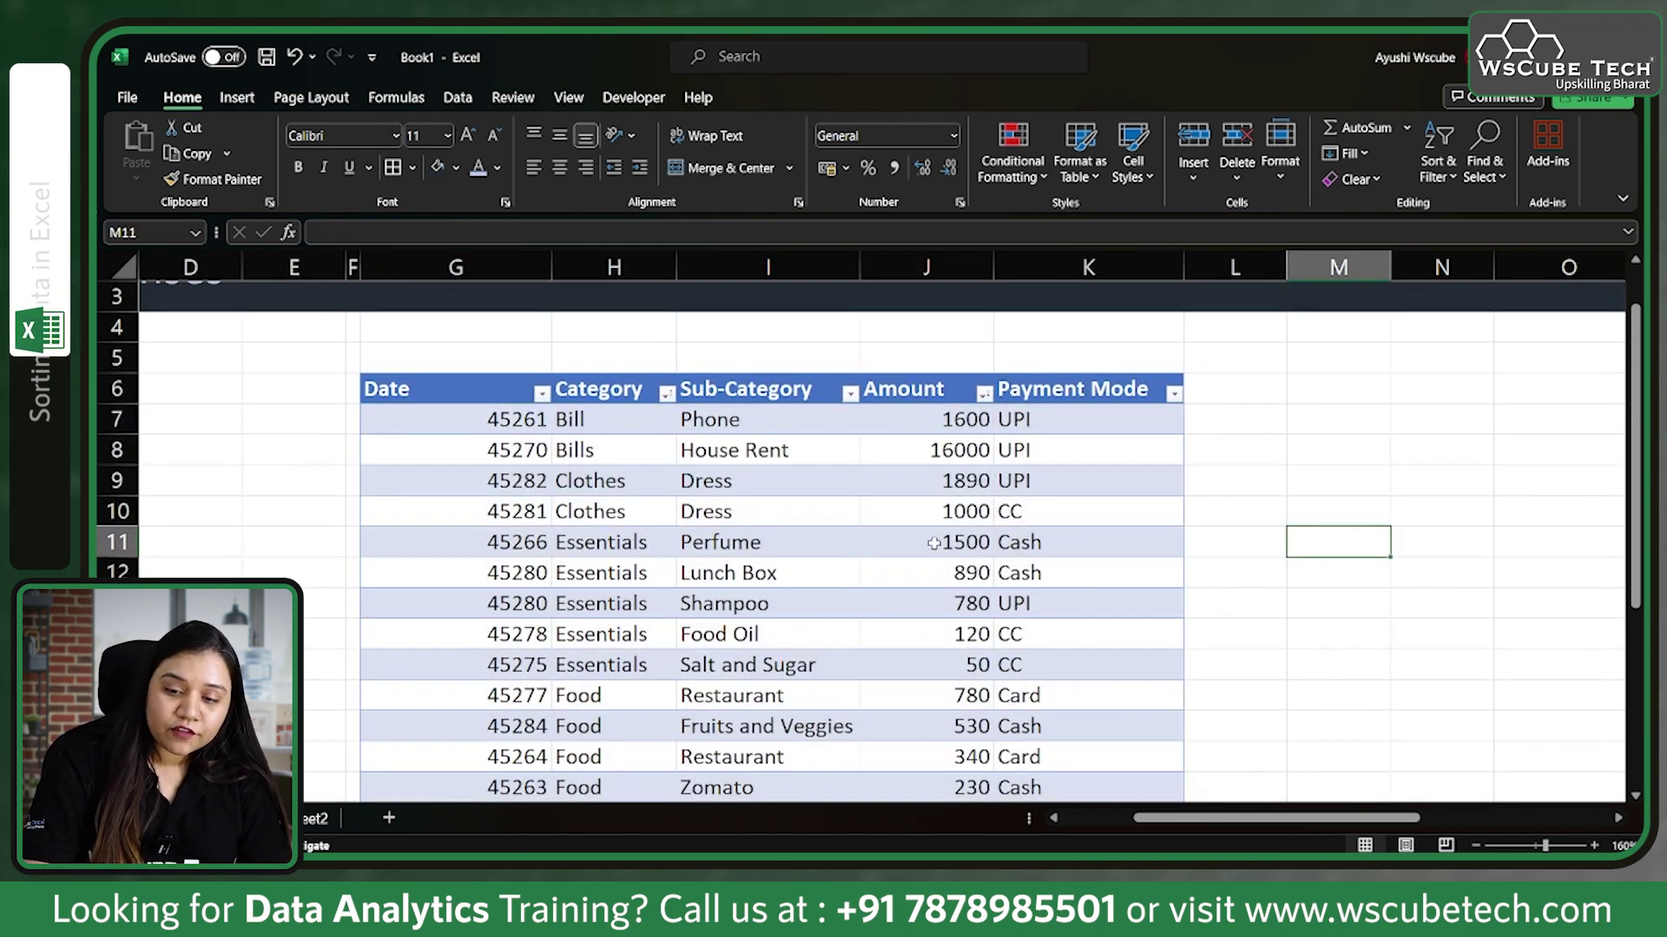
click(1360, 179)
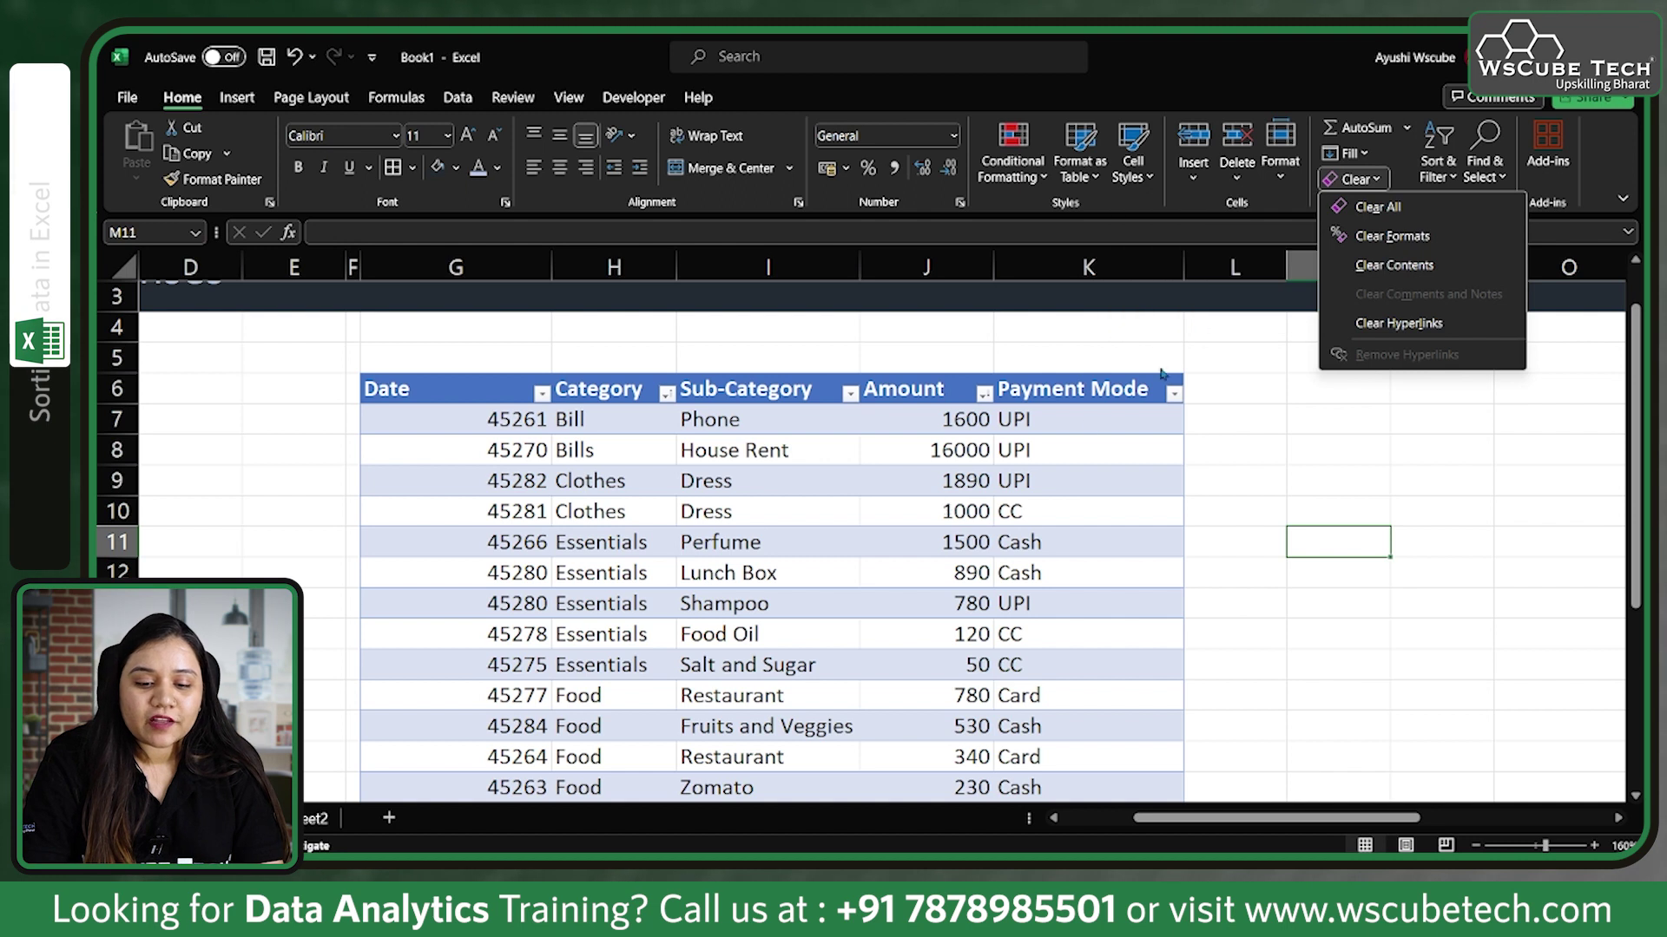
click(1375, 181)
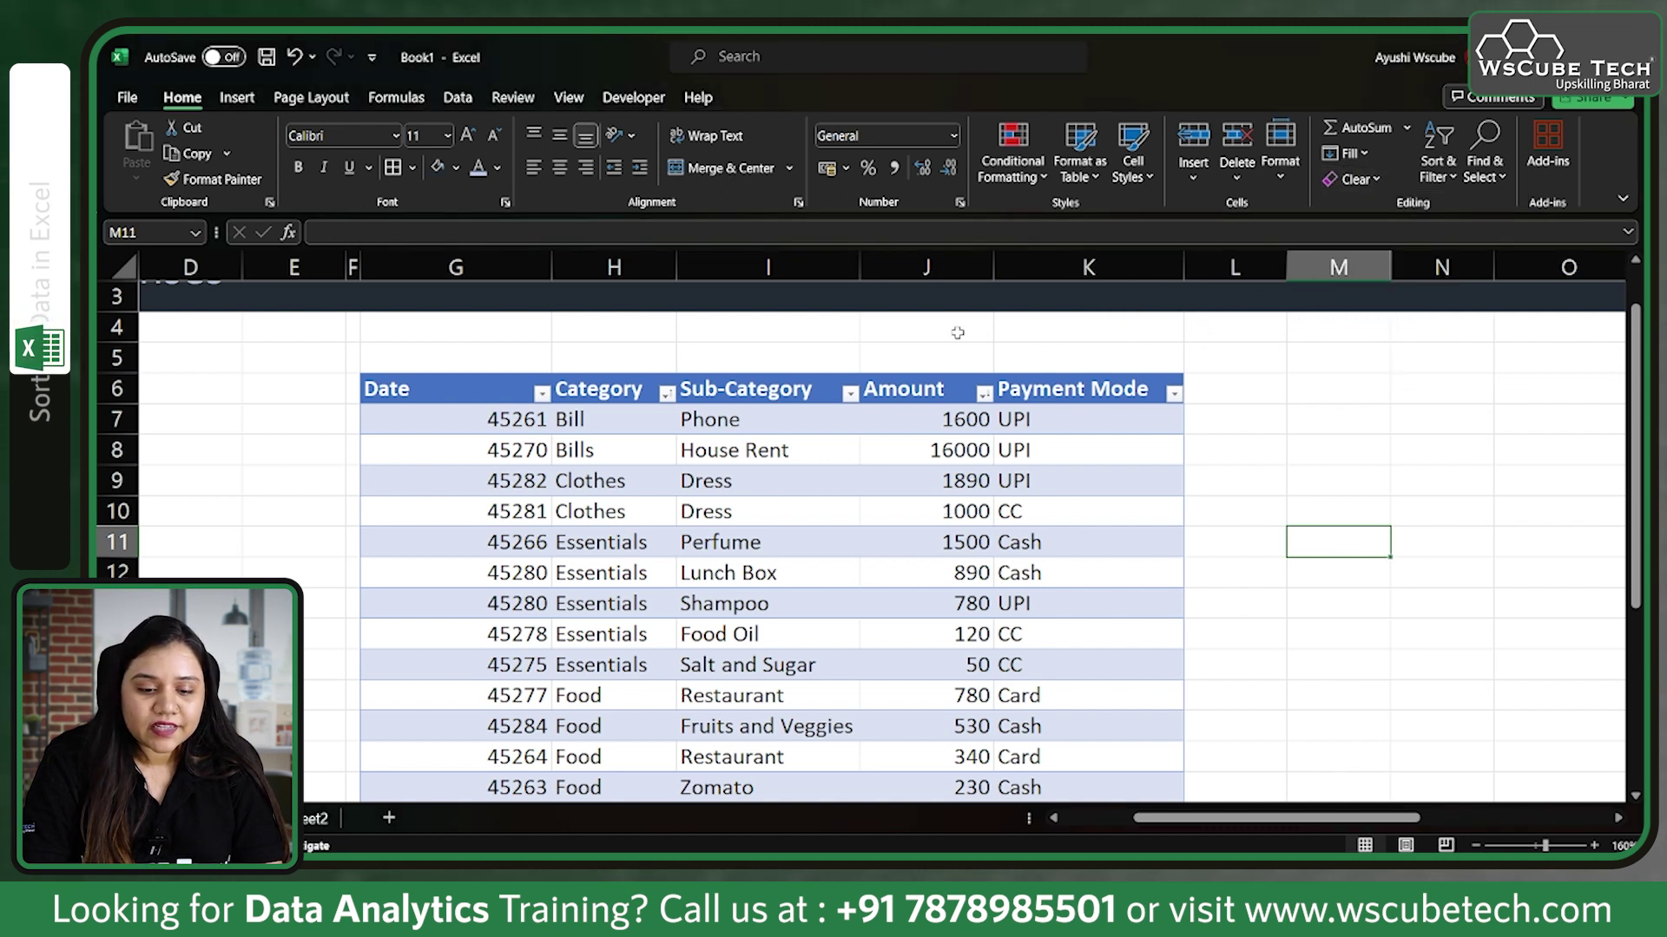
Delete both Custom Sort levels without reordering rows, then select the whole table data.
scroll(777, 665, down, 1)
scroll(777, 664, up, 1)
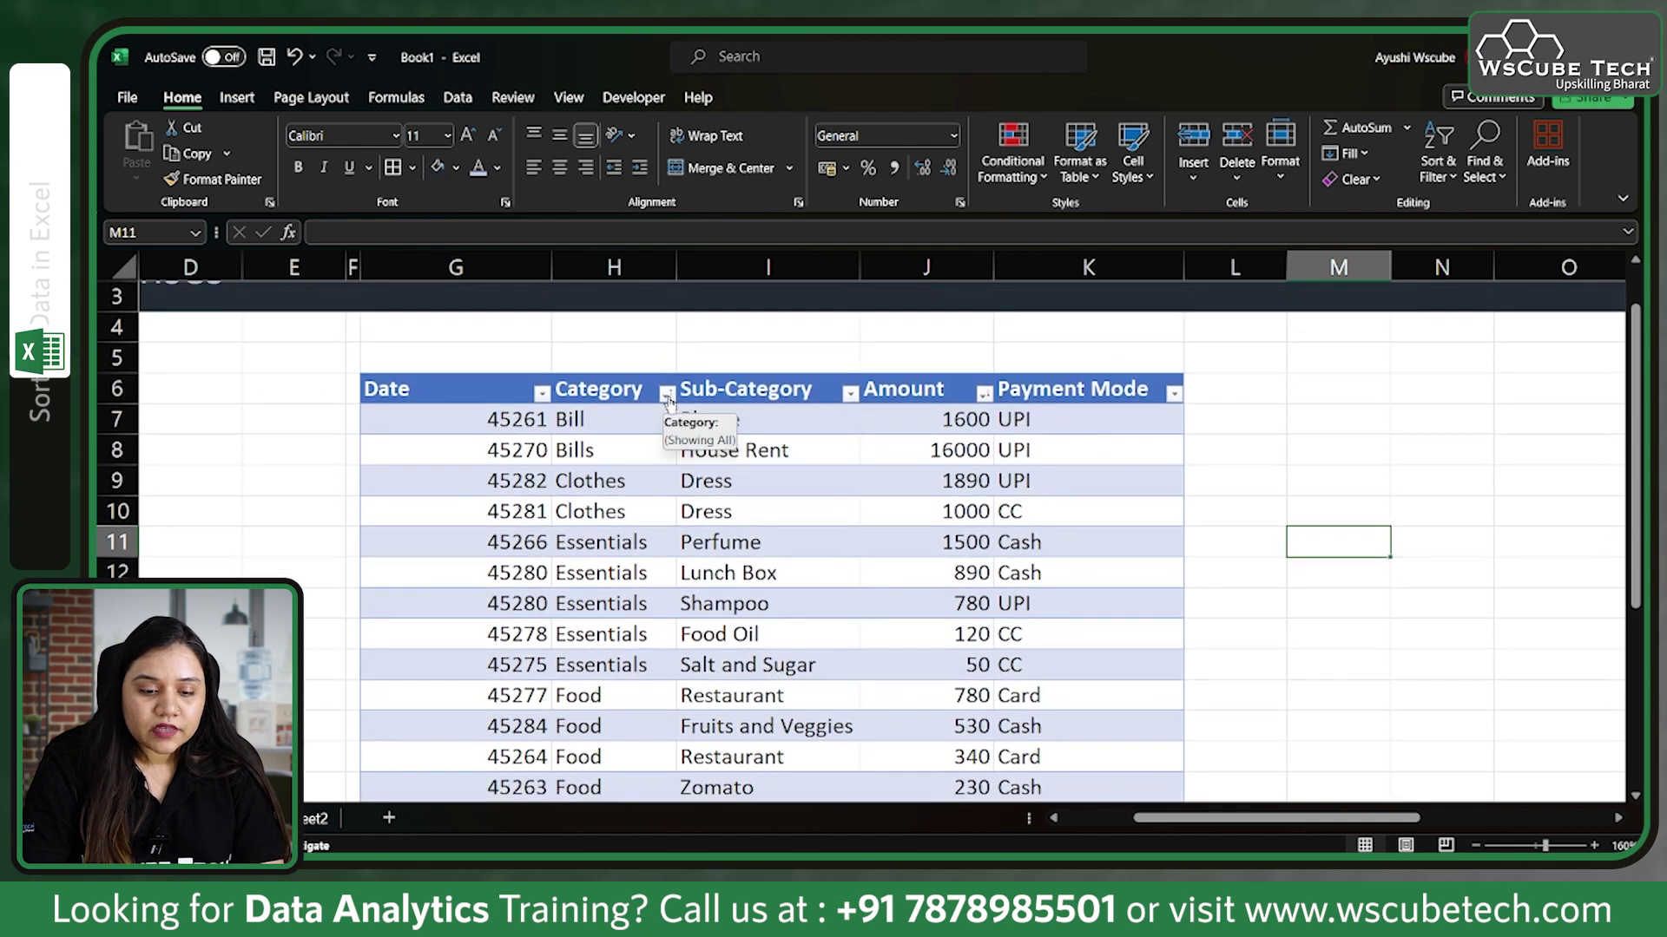
click(667, 395)
mouse_move(625, 466)
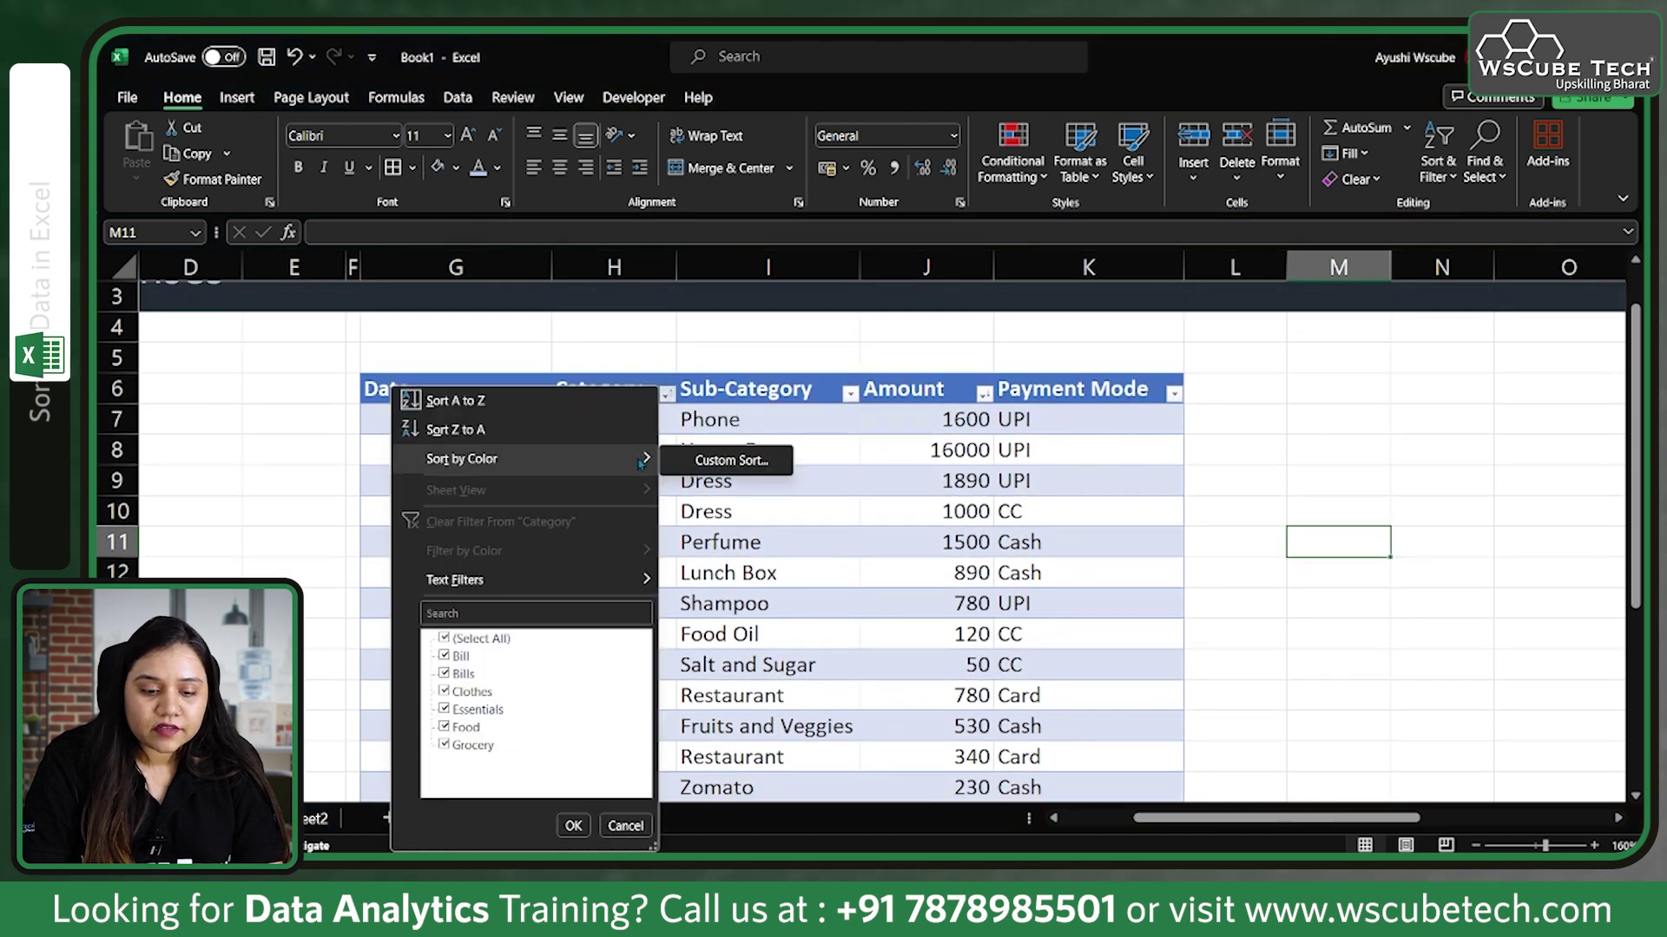
click(703, 460)
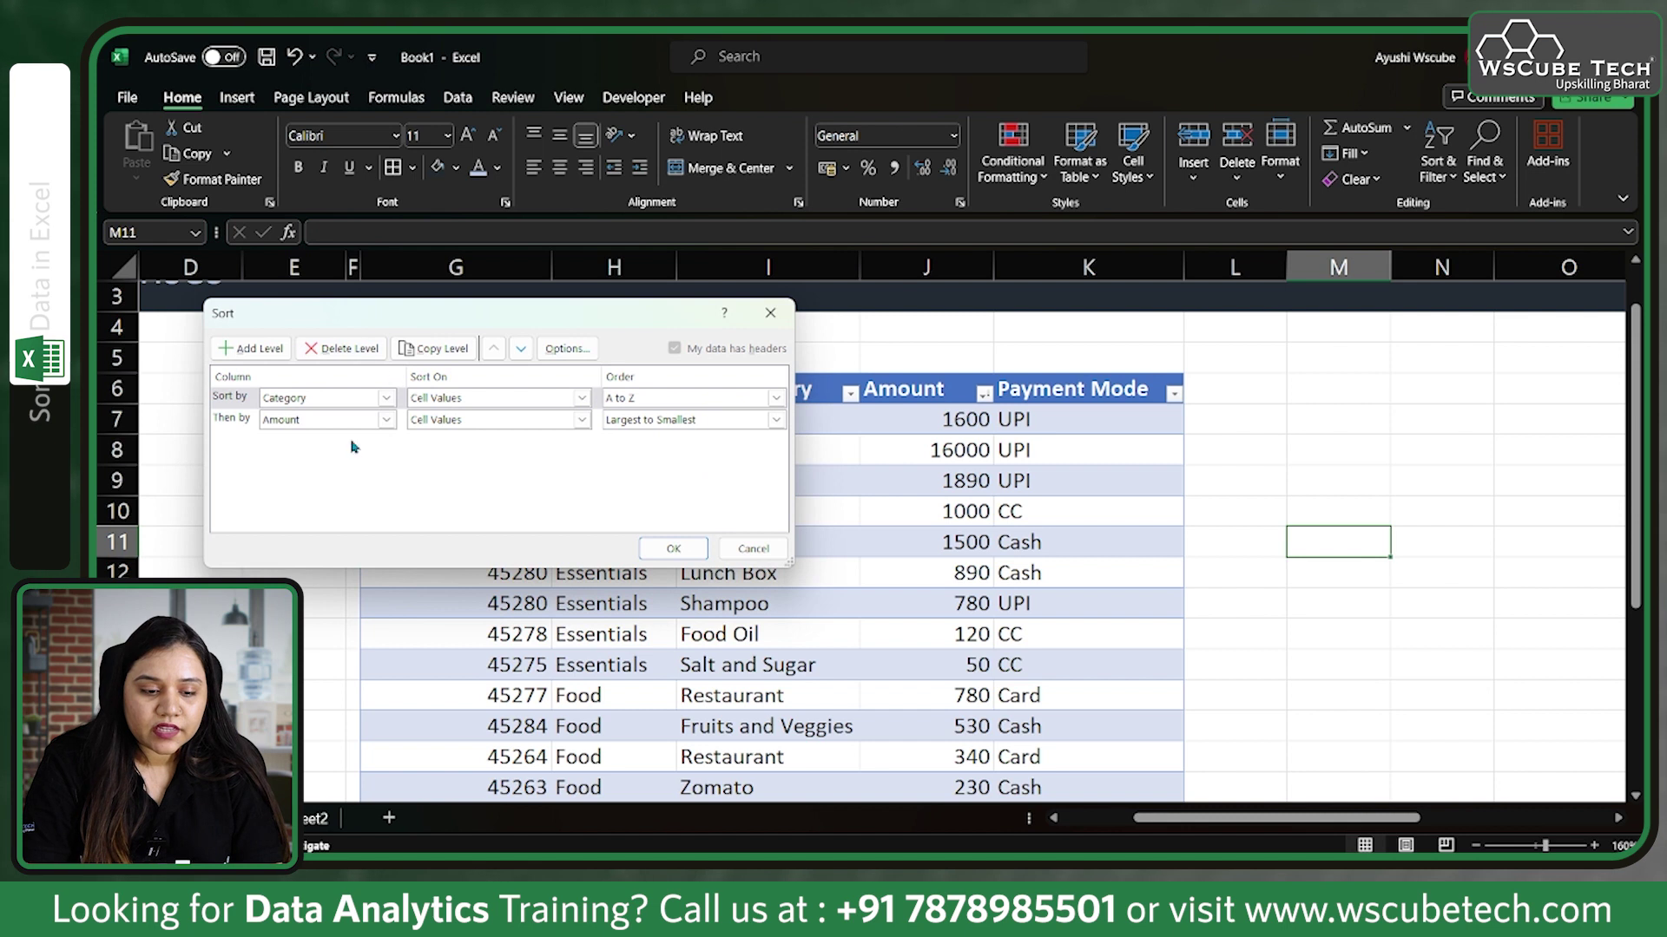
click(342, 348)
click(342, 348)
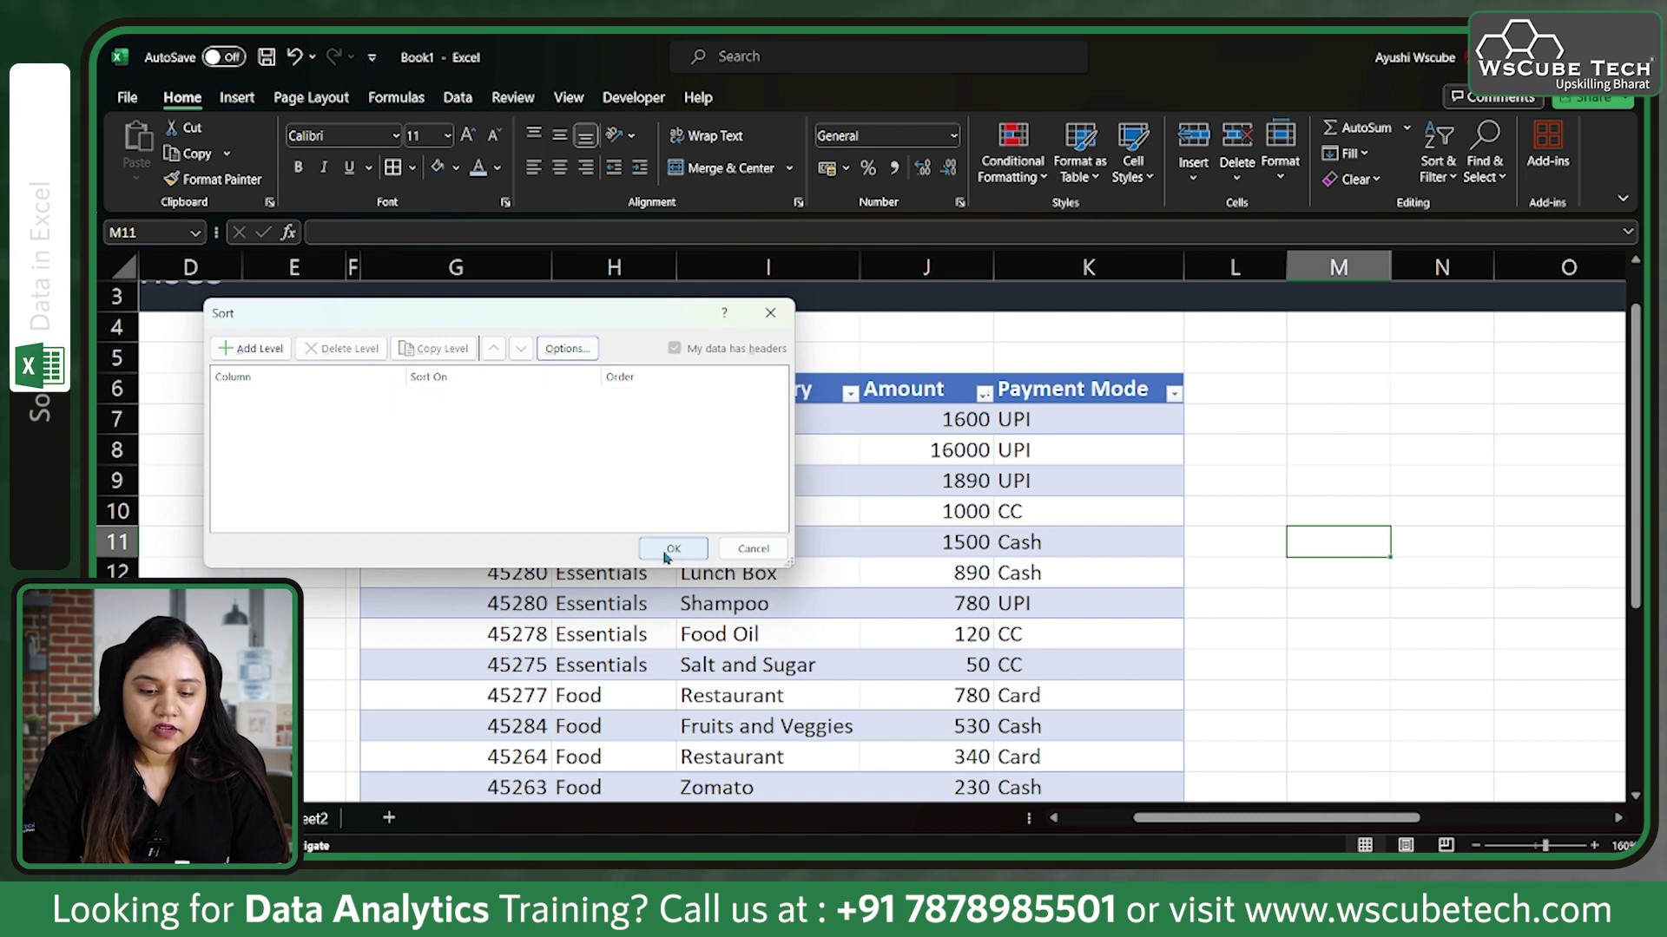
click(671, 549)
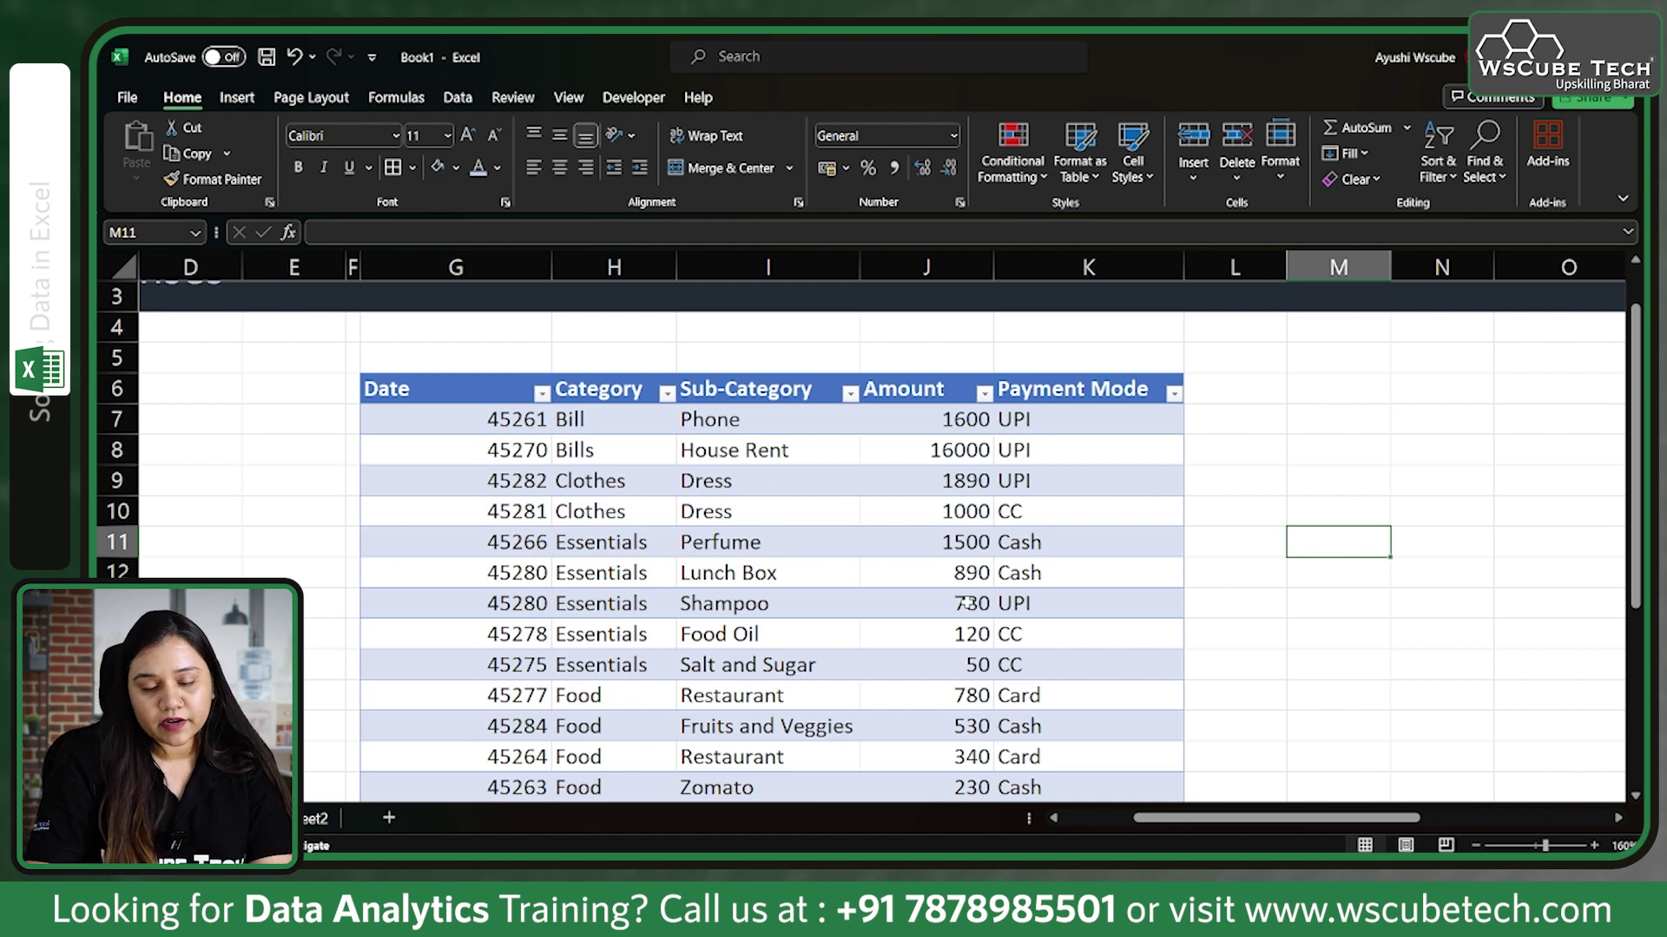
click(894, 625)
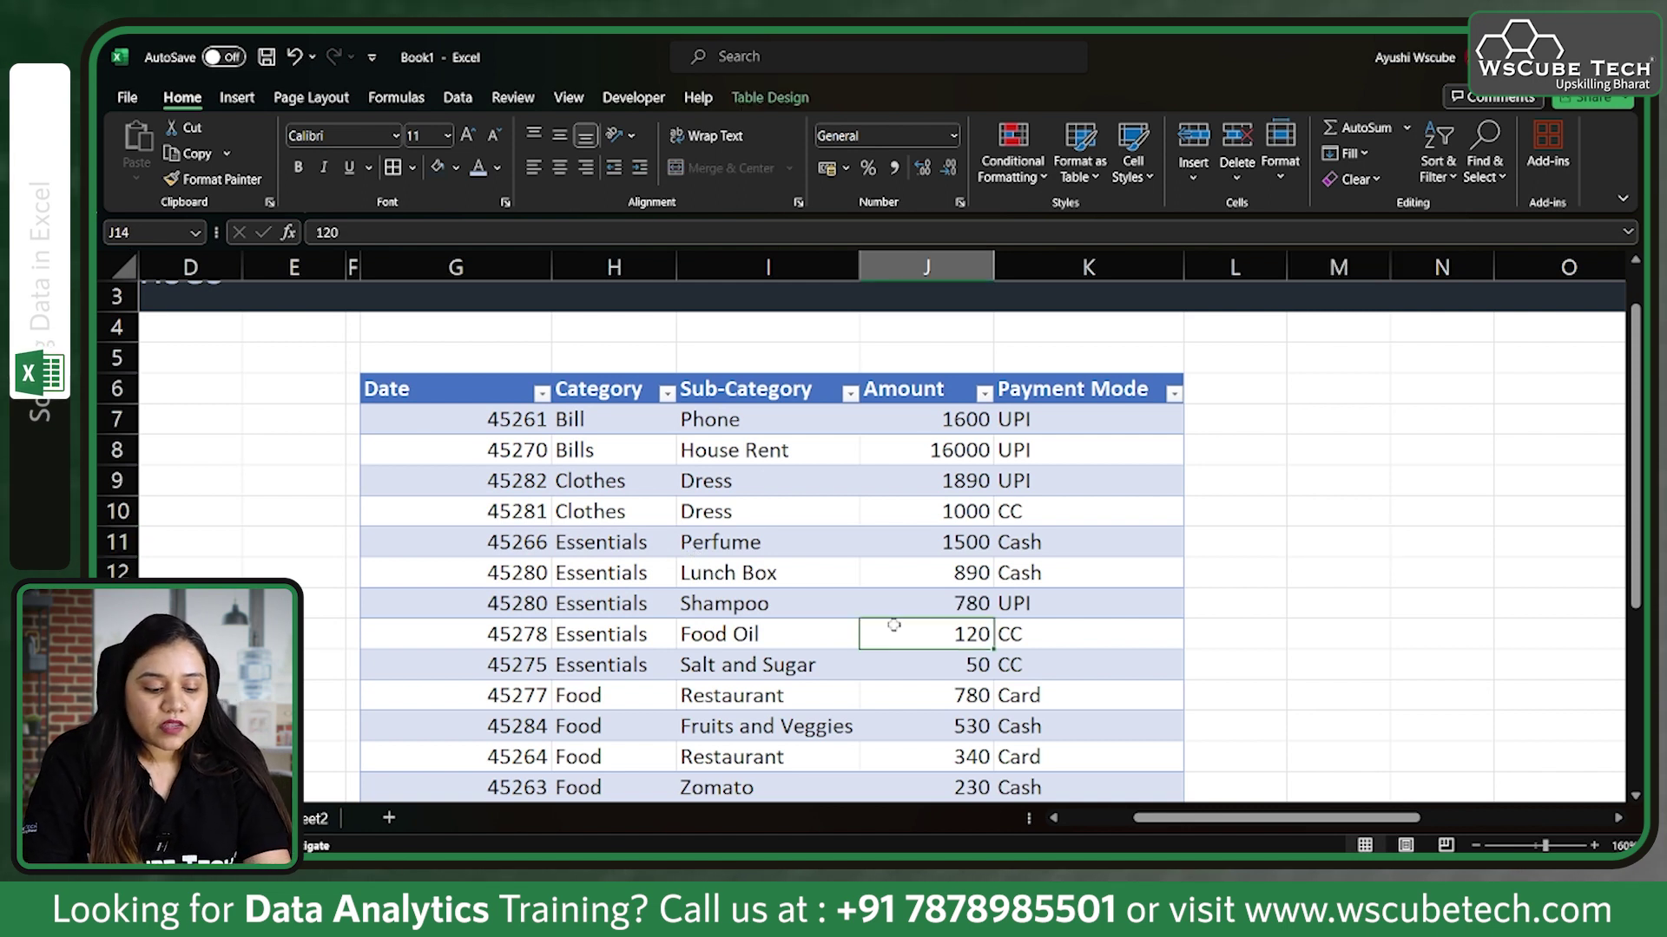
key(ctrl+a)
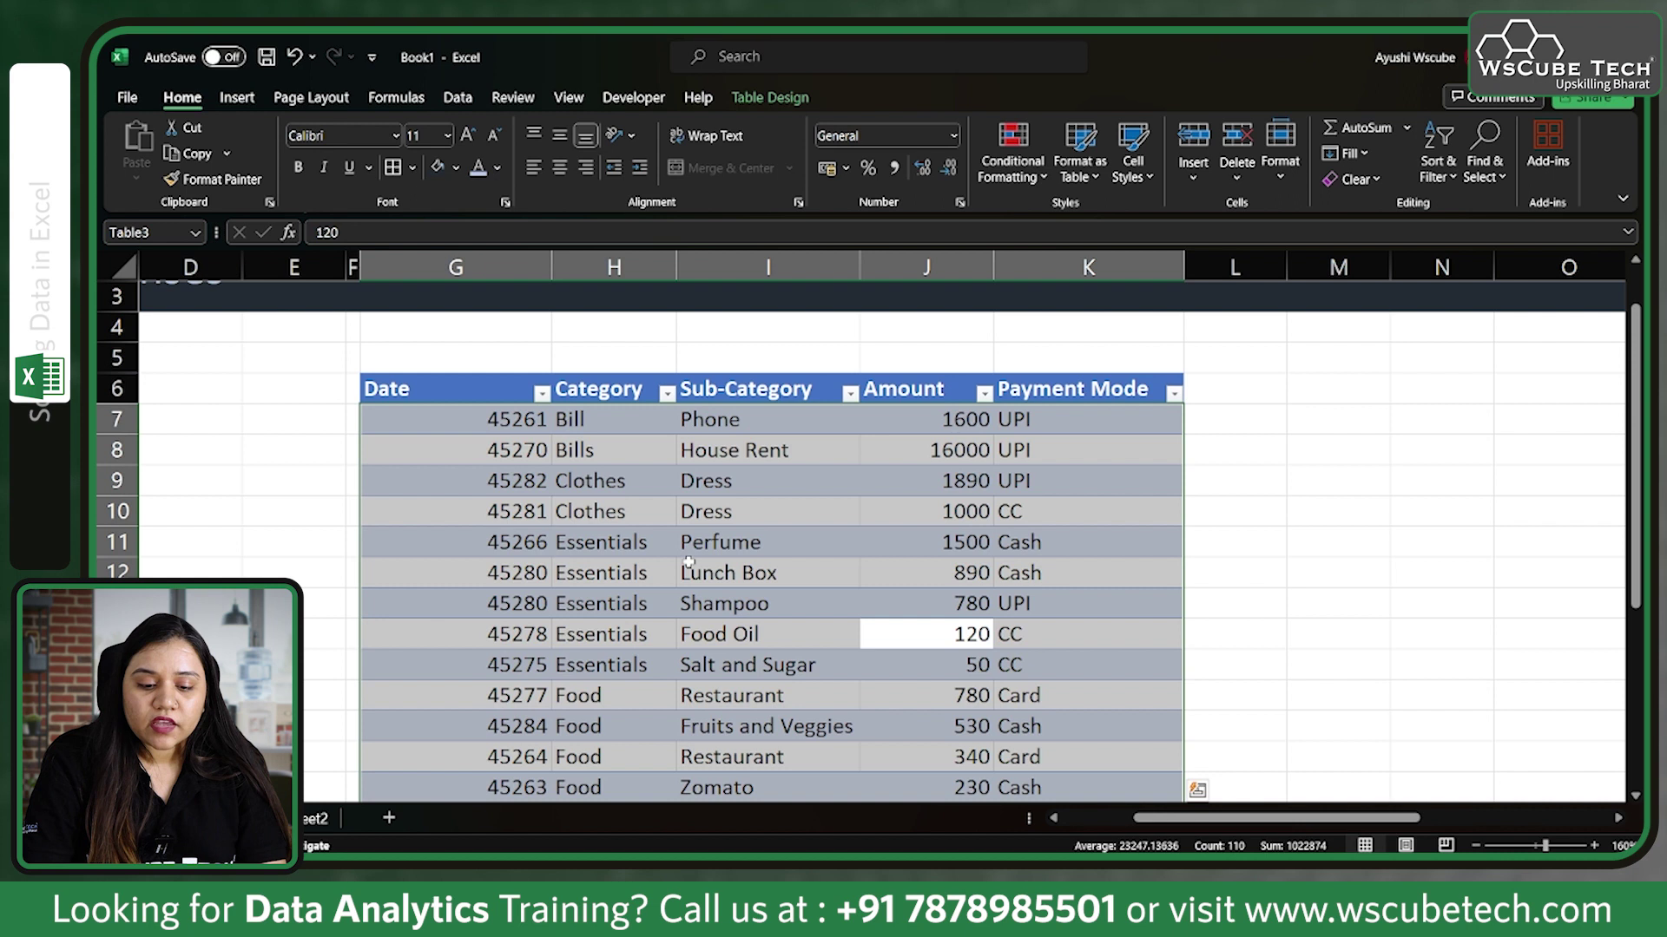
Apply the Blue, Table Style Dark 6 design with its black header row to the table.
scroll(688, 560, down, 3)
scroll(688, 560, up, 1)
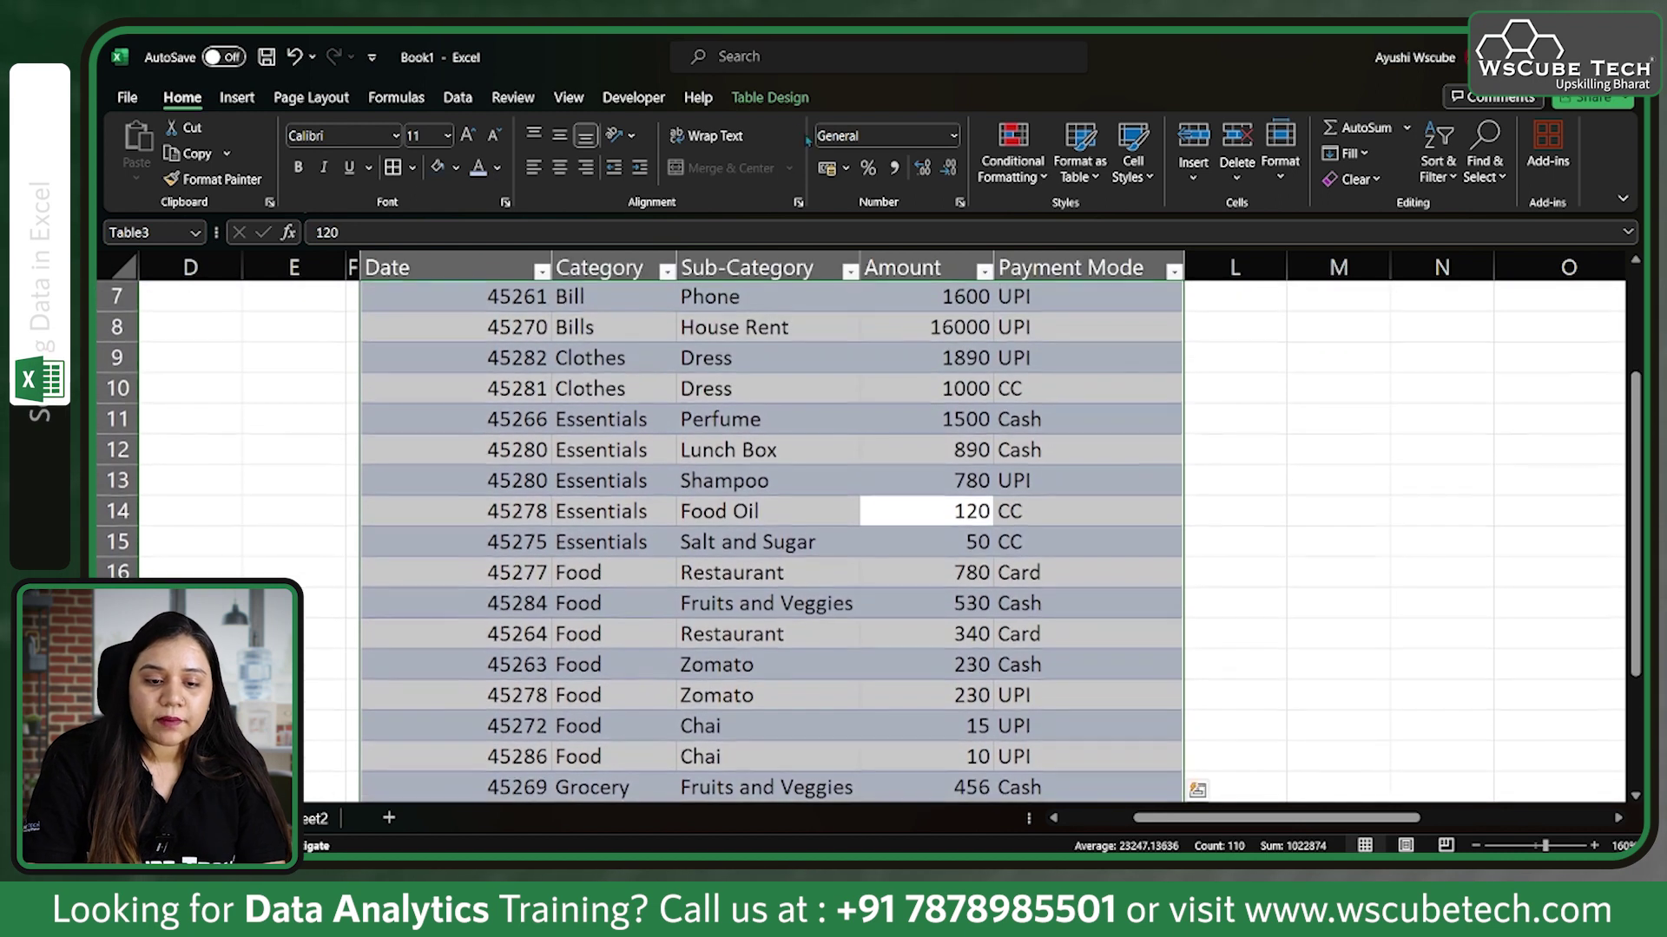
click(772, 101)
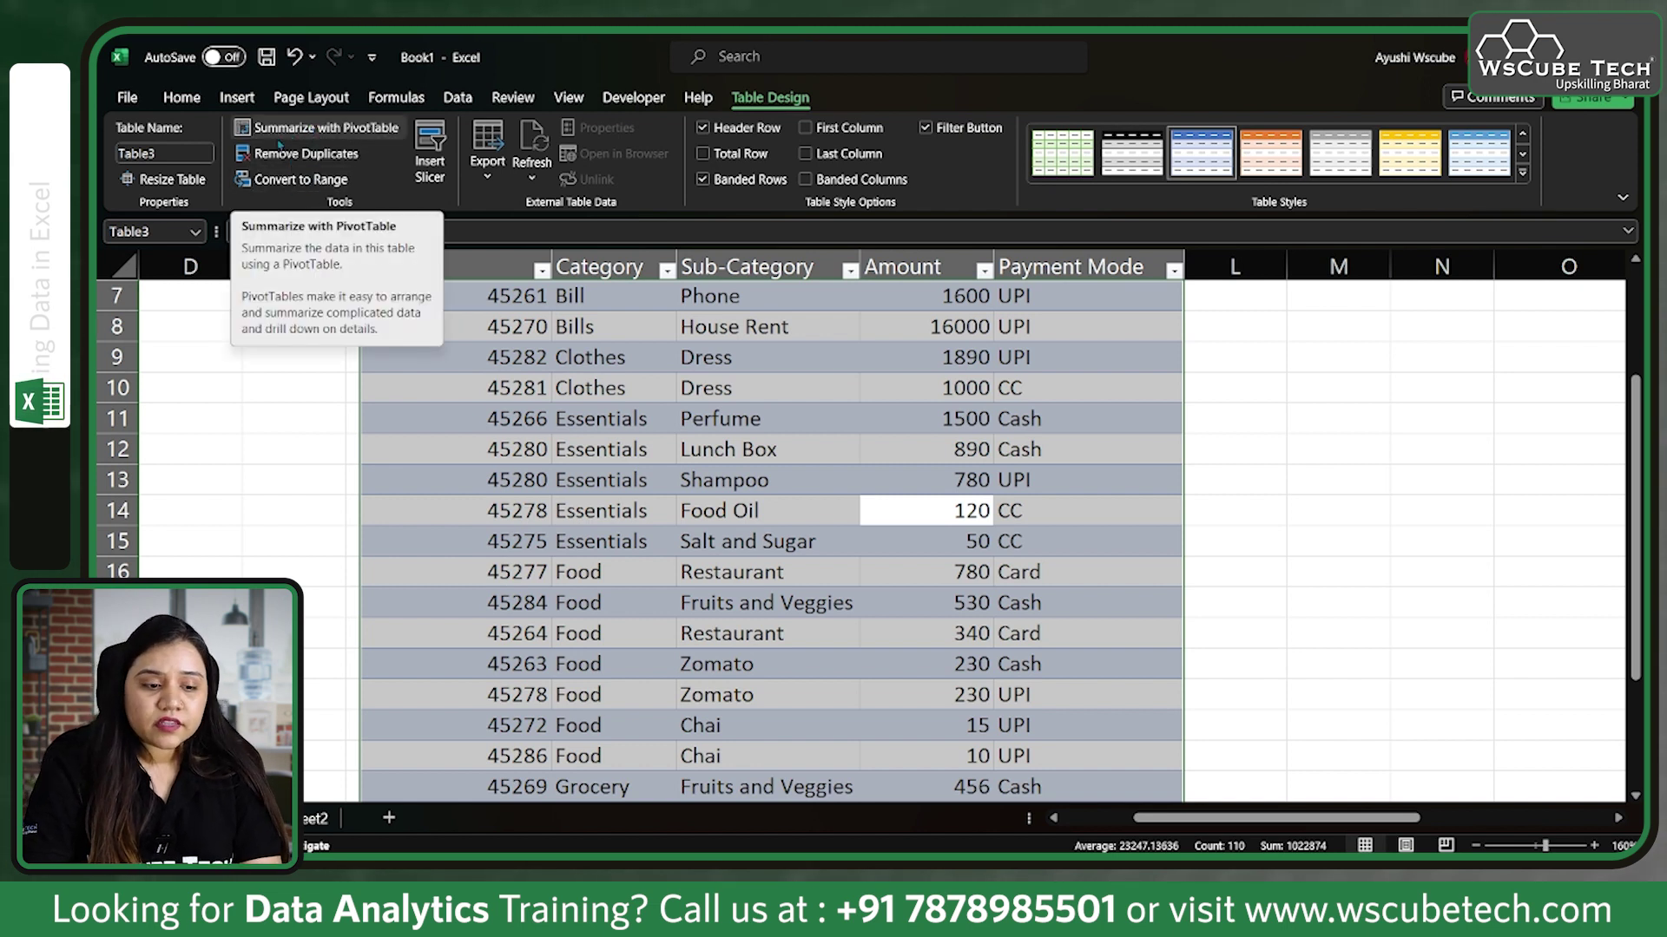
click(1523, 155)
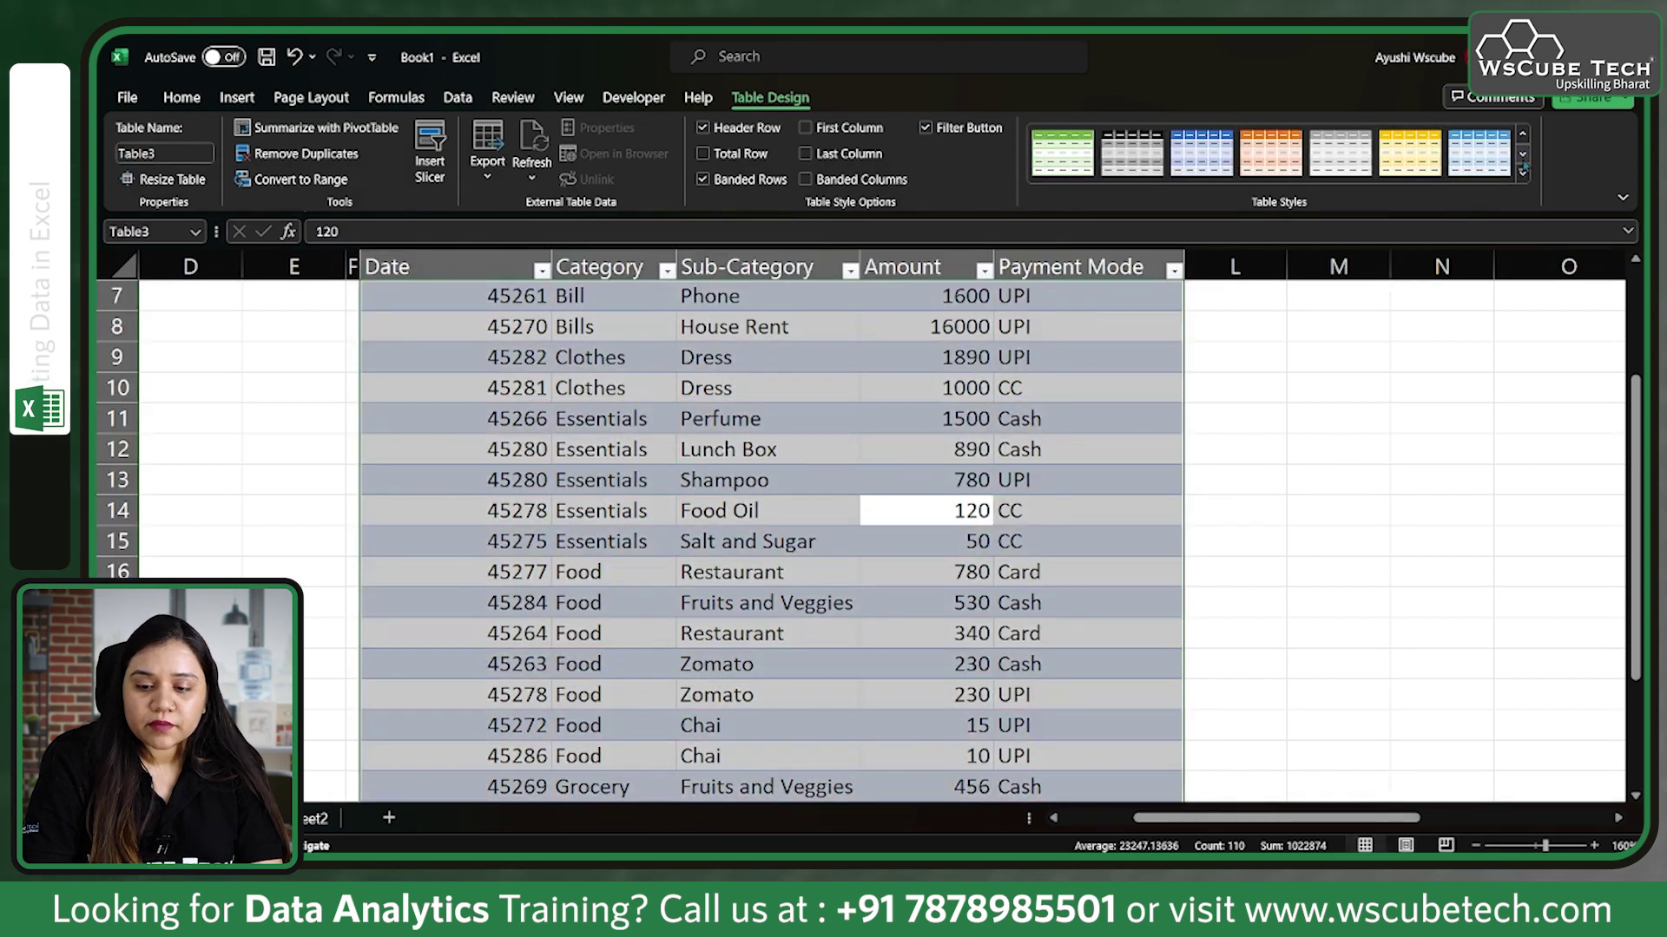
click(1523, 171)
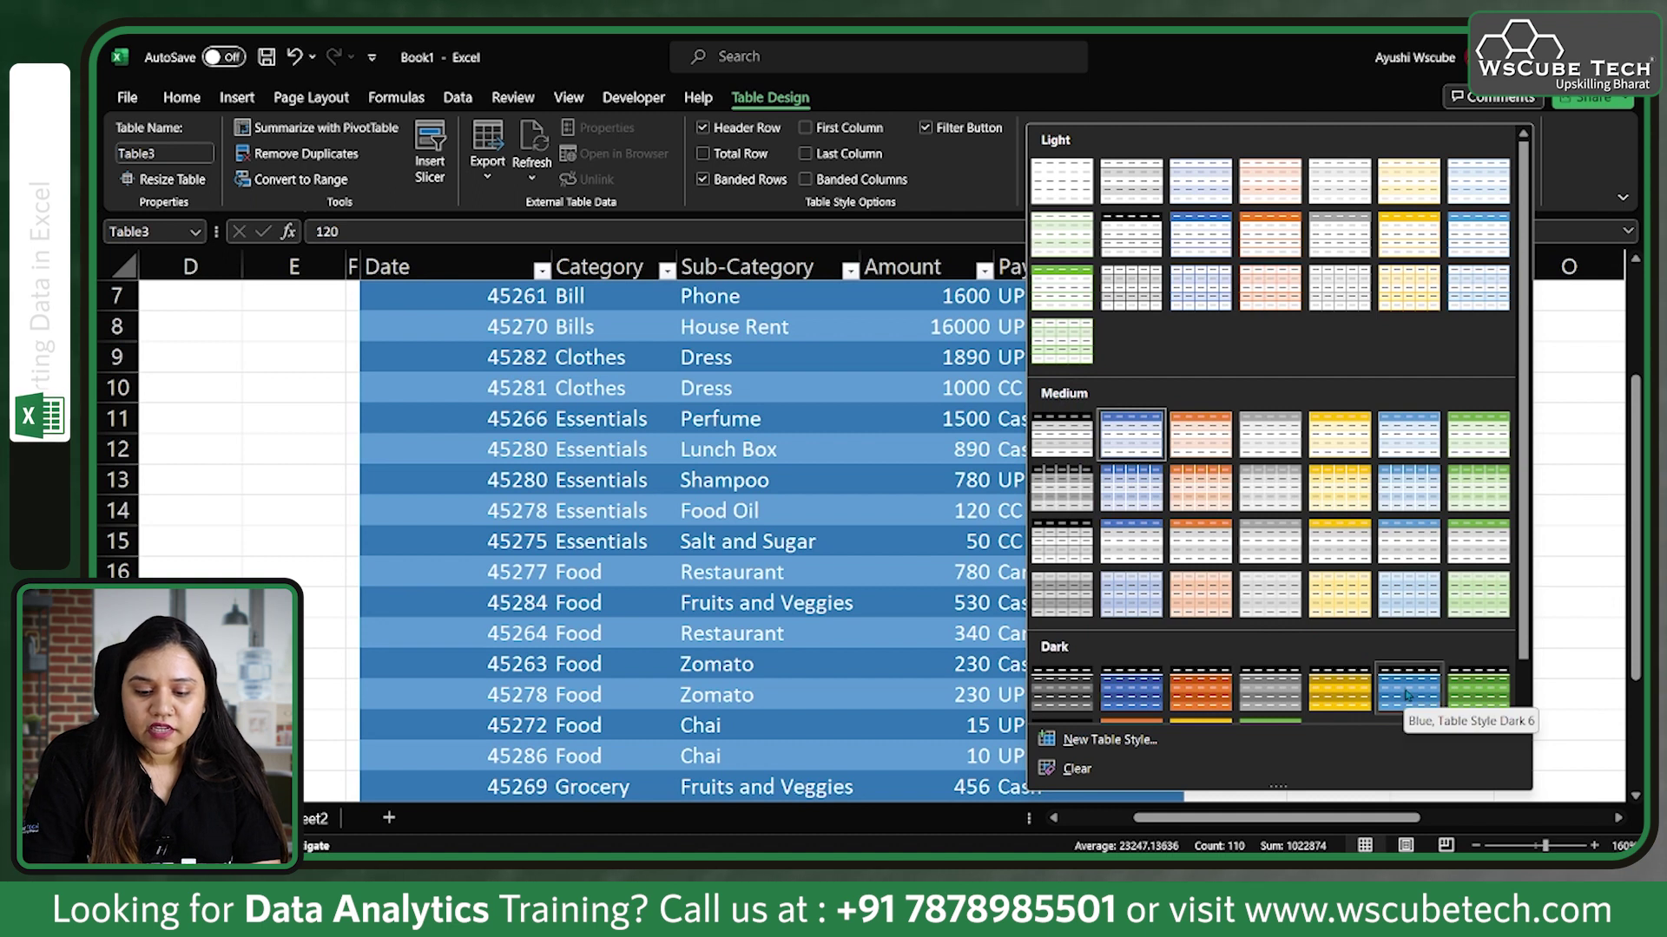
click(1121, 709)
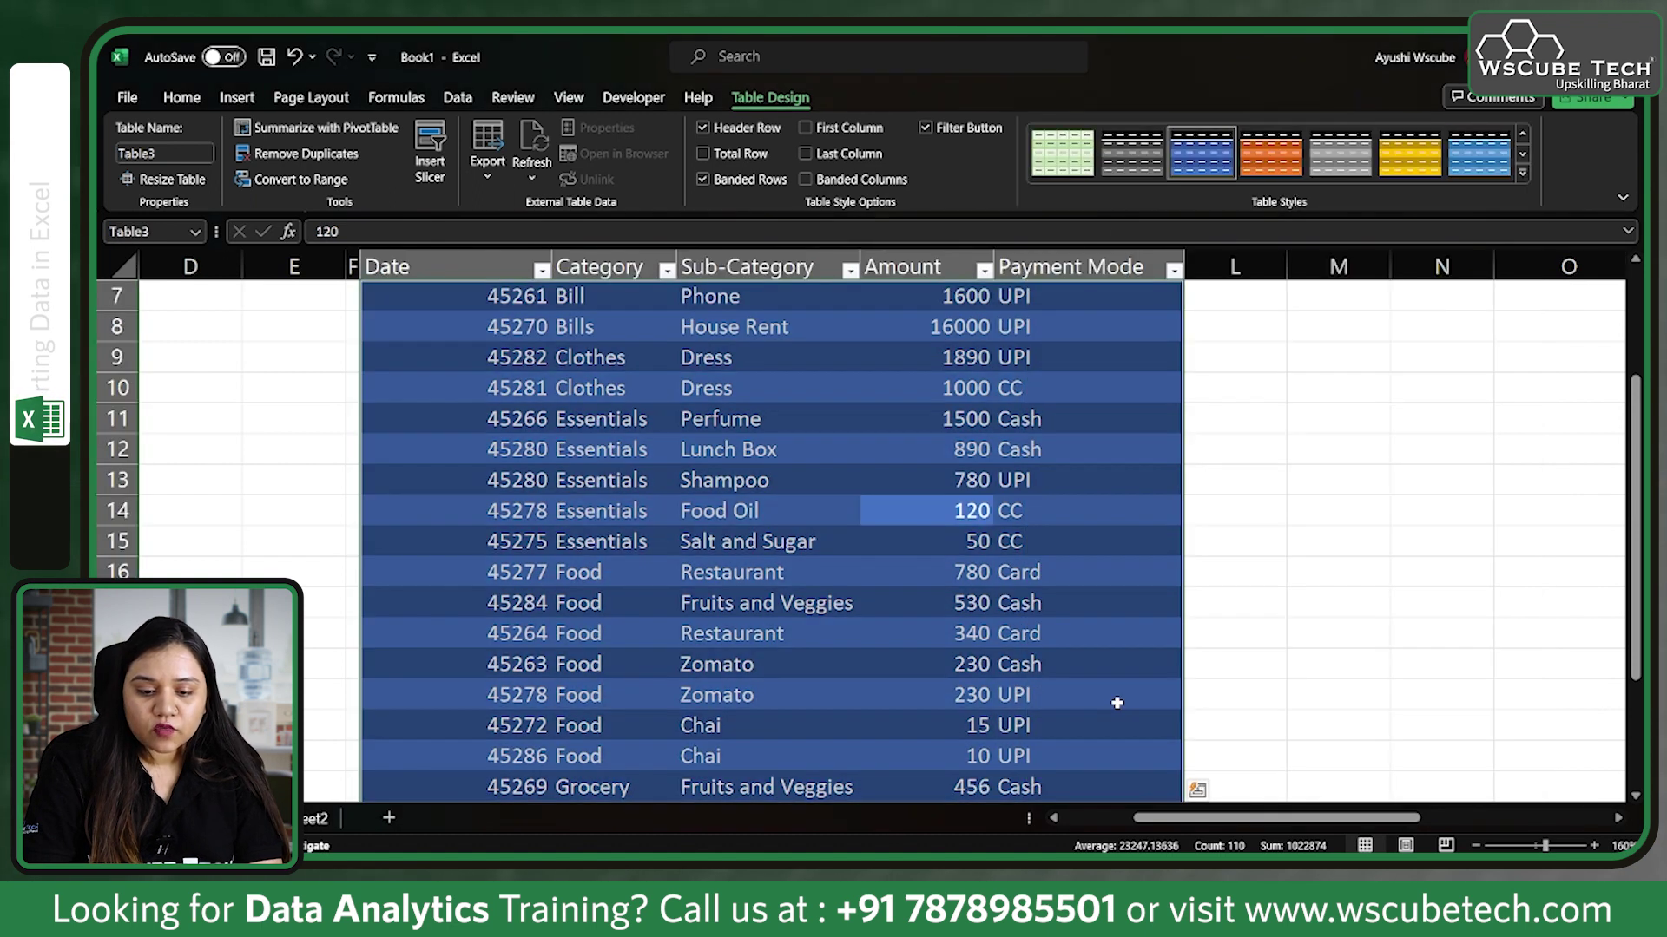
scroll(1118, 737, up, 2)
click(1342, 599)
scroll(1343, 599, left, 3)
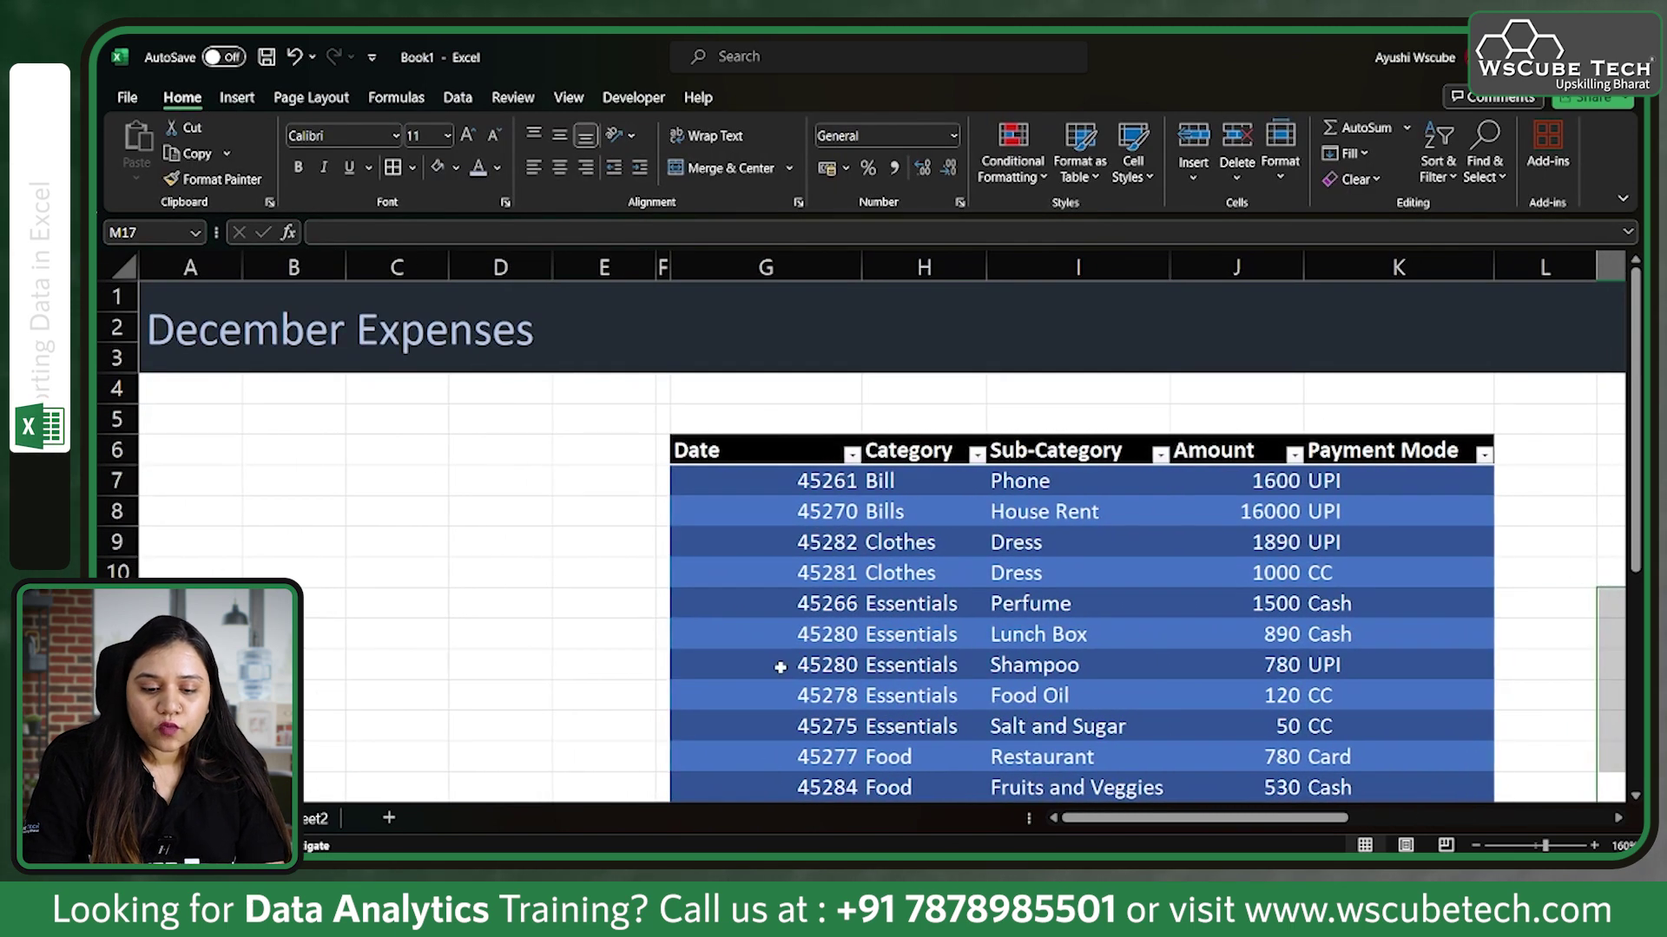
Select the table including headers and move it so it starts at cell B5.
scroll(703, 449, down, 2)
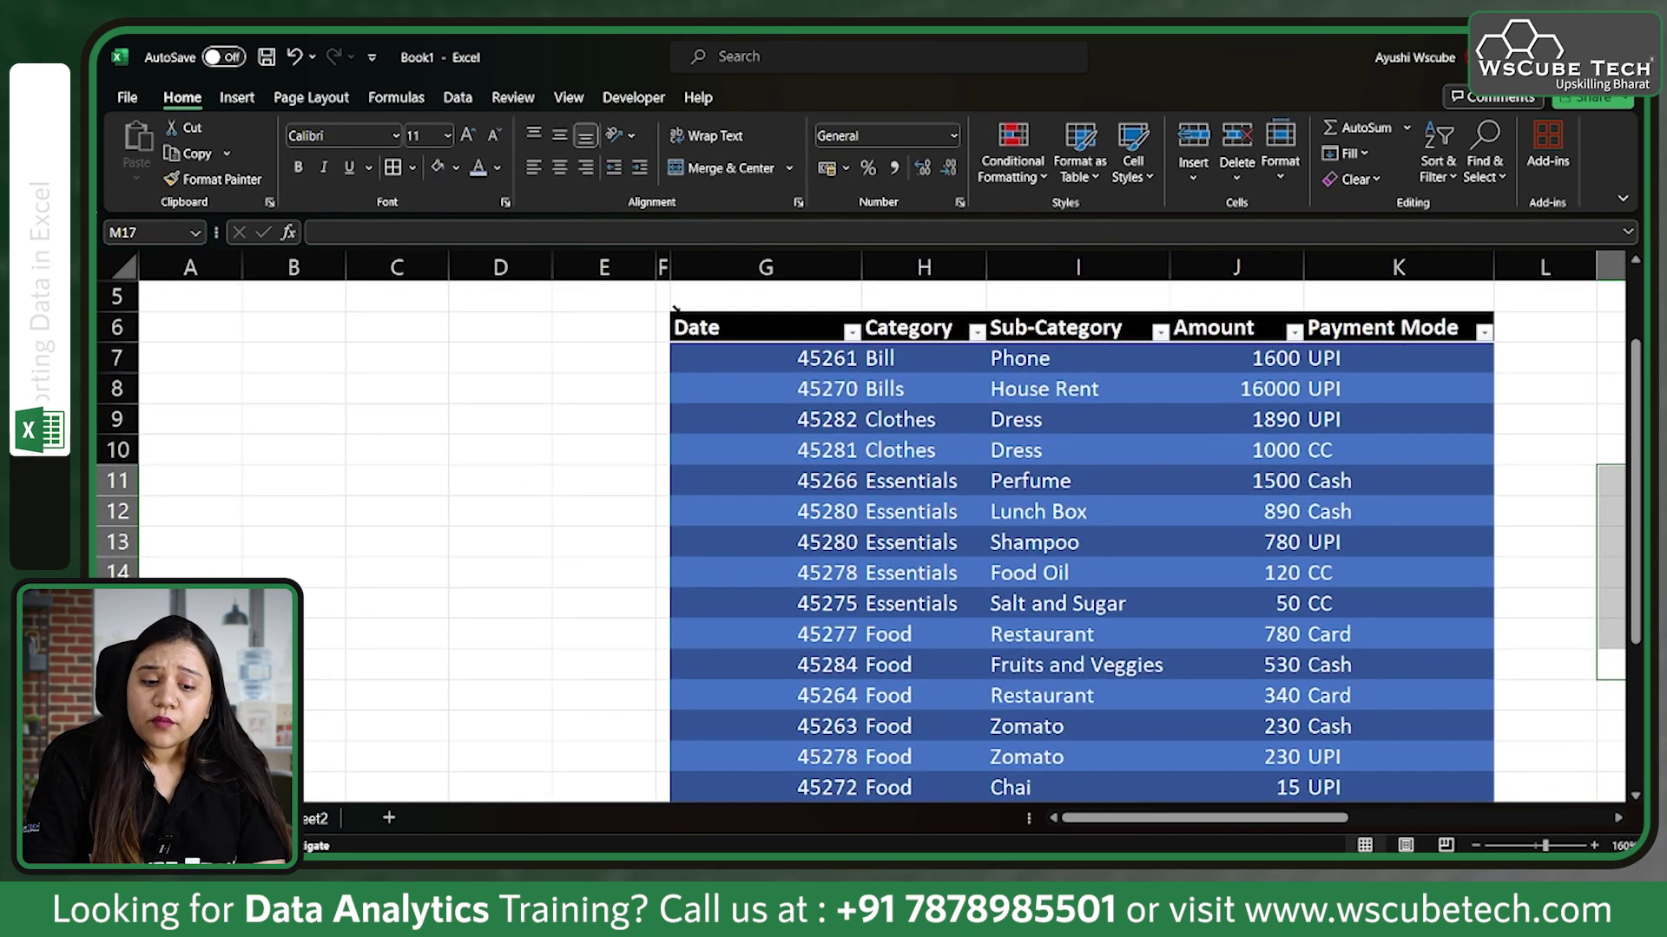
click(675, 309)
scroll(677, 316, up, 1)
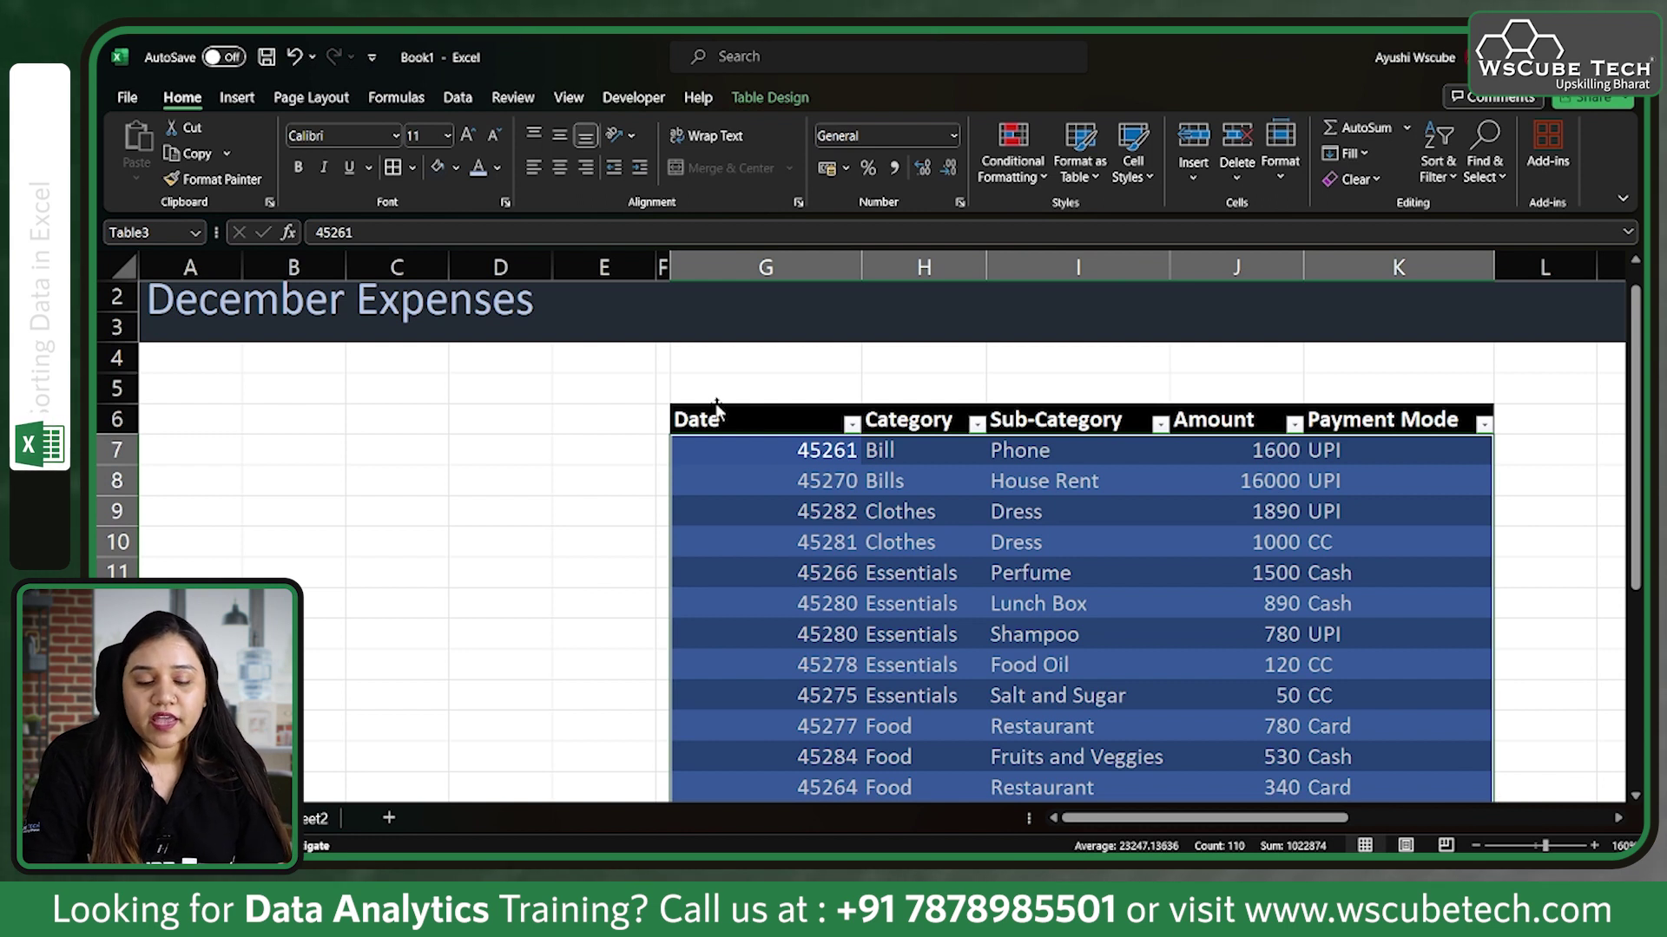
click(717, 408)
drag(717, 412, 301, 386)
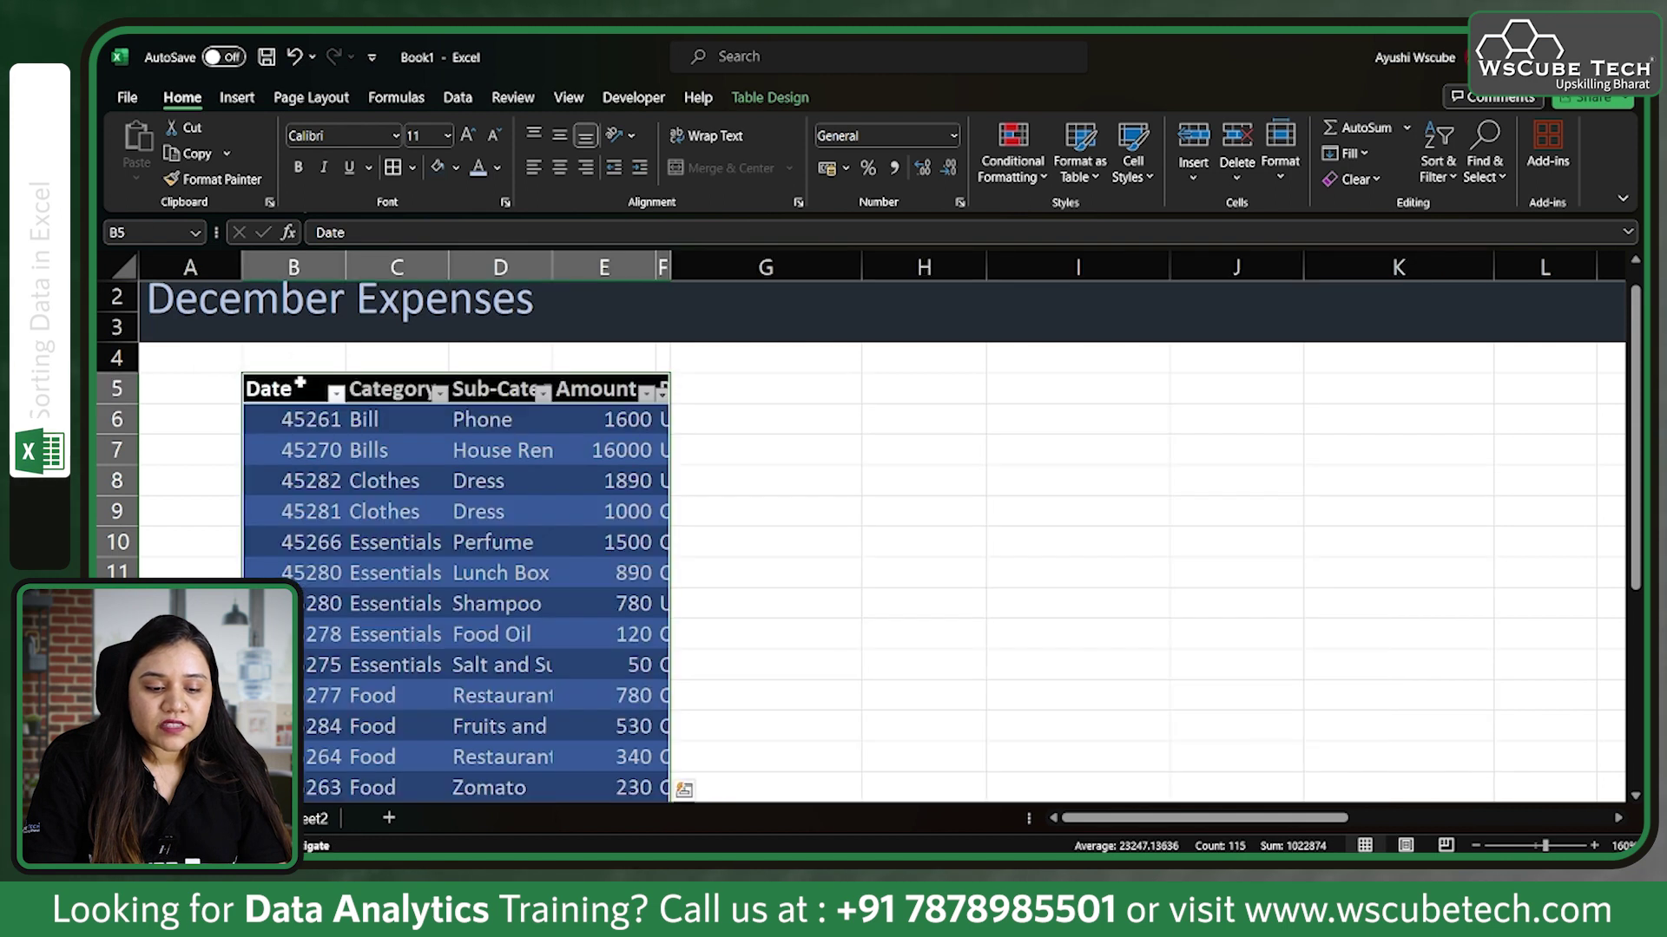
Autofit the Date, Category and Sub-Category column widths to their contents.
double_click(345, 267)
double_click(428, 267)
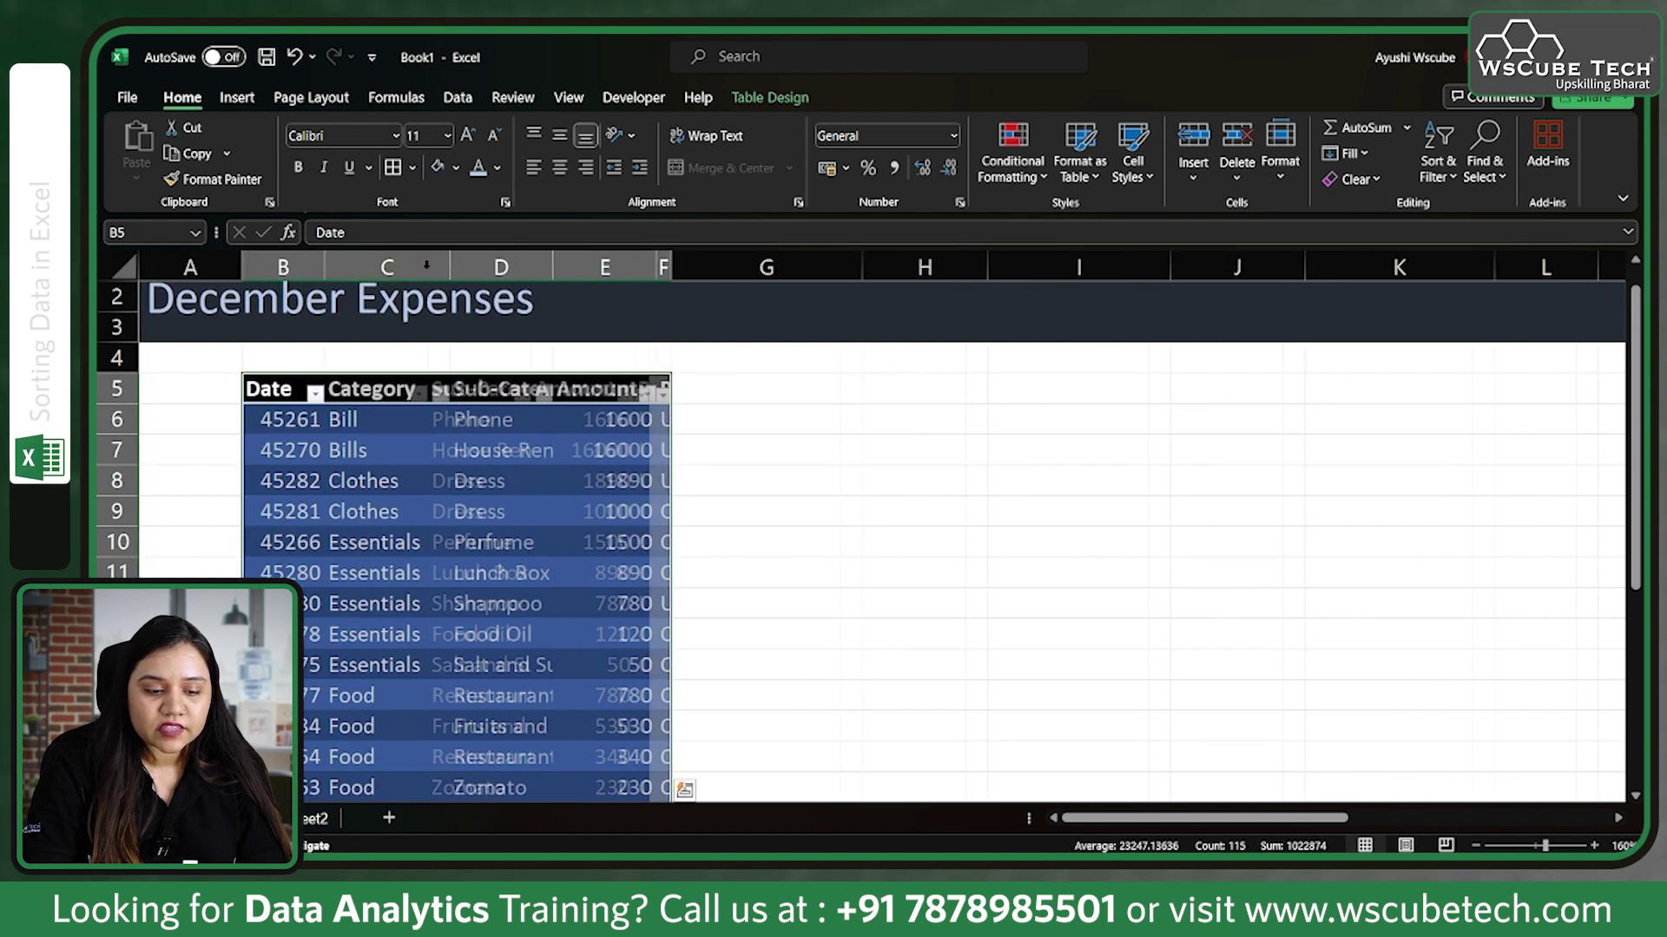
double_click(551, 259)
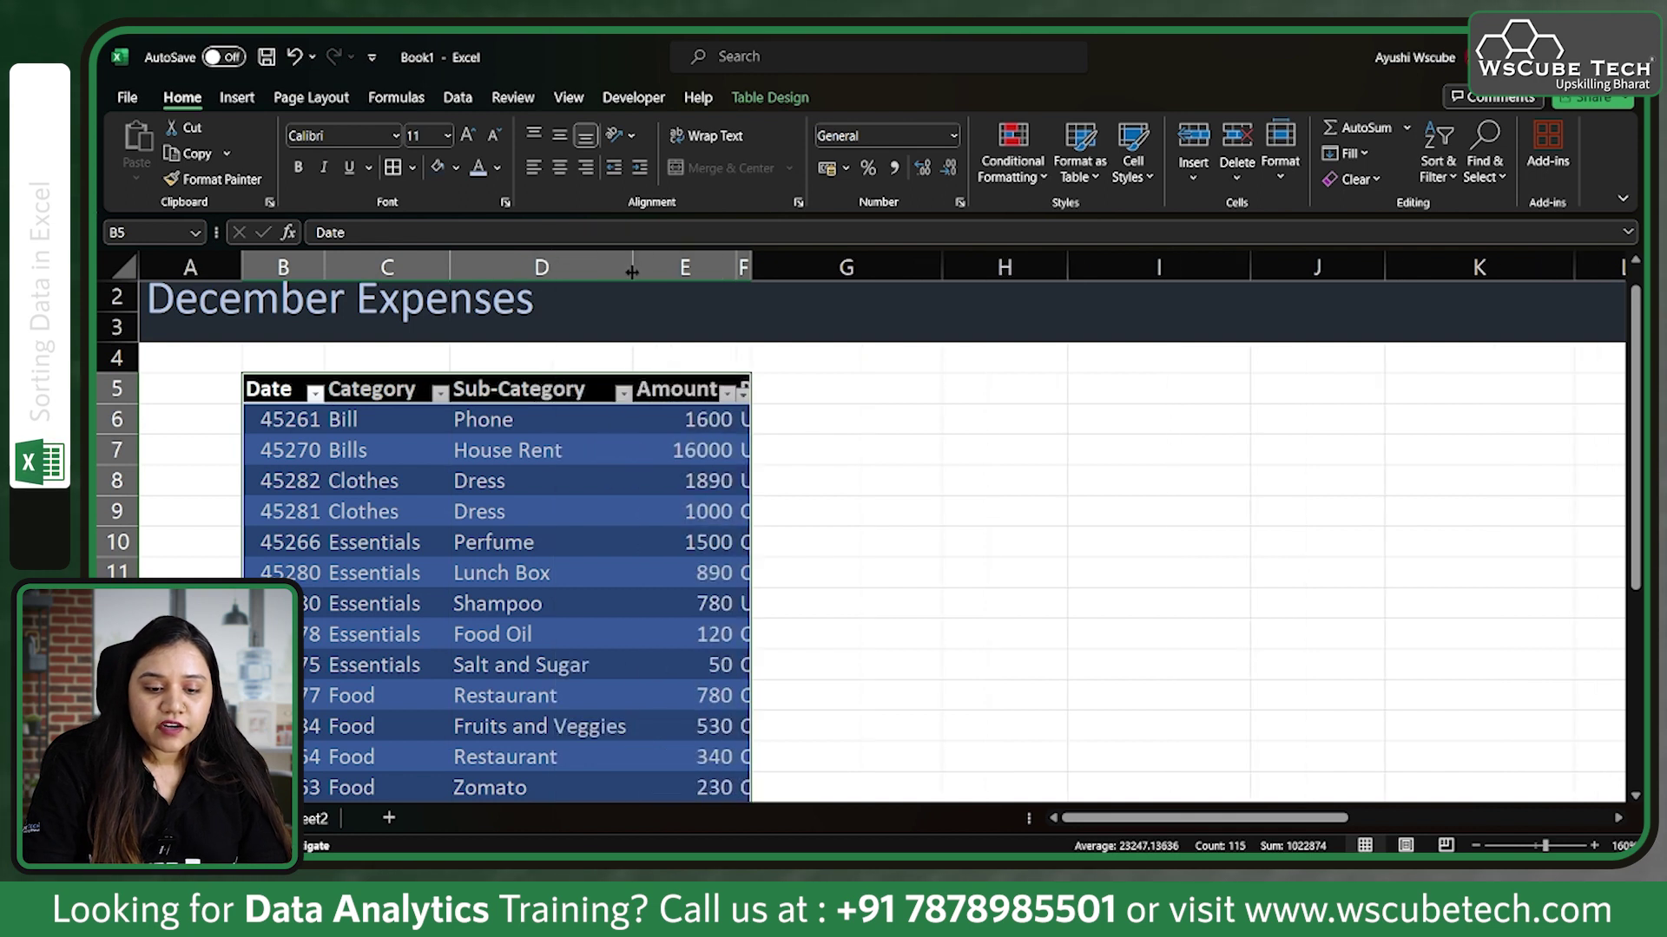